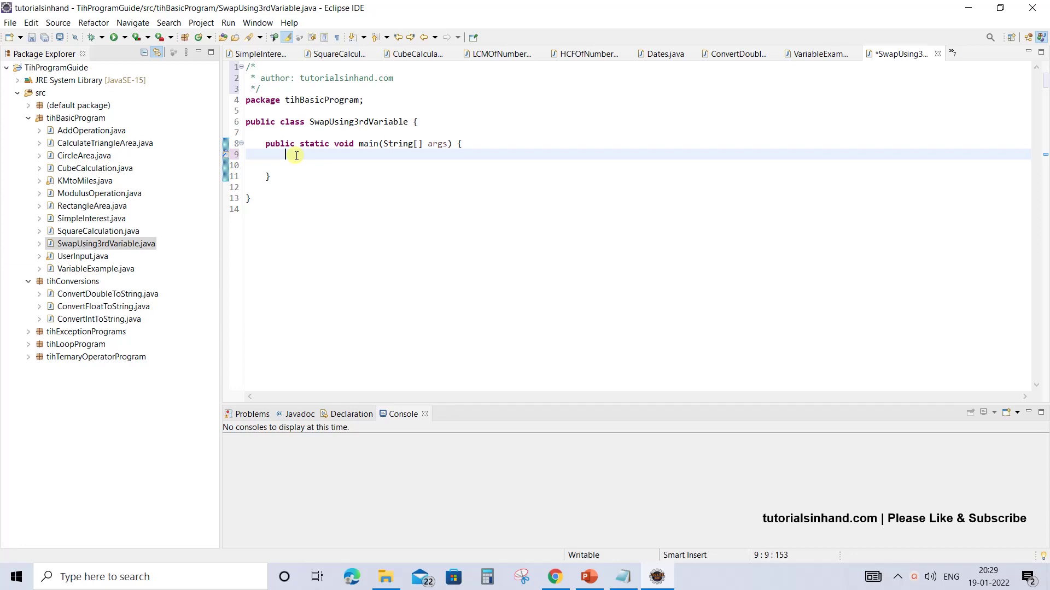
{"action": "type", "text": "int "}
{"action": "type", "text": "num"}
{"action": "type", "text": "1"}
{"action": "type", "text": " = 10"}
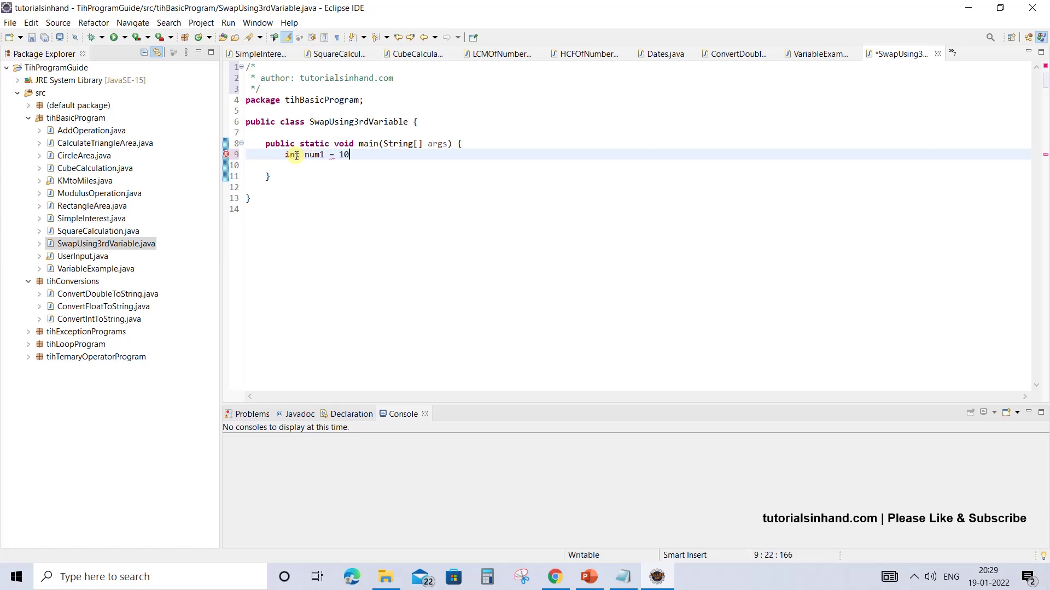
{"action": "type", "text": ";"}
Step: Finish the int num1 = 10; declaration in main and start the int num2 = 20; line
{"action": "key", "text": "Return"}
{"action": "type", "text": "int "}
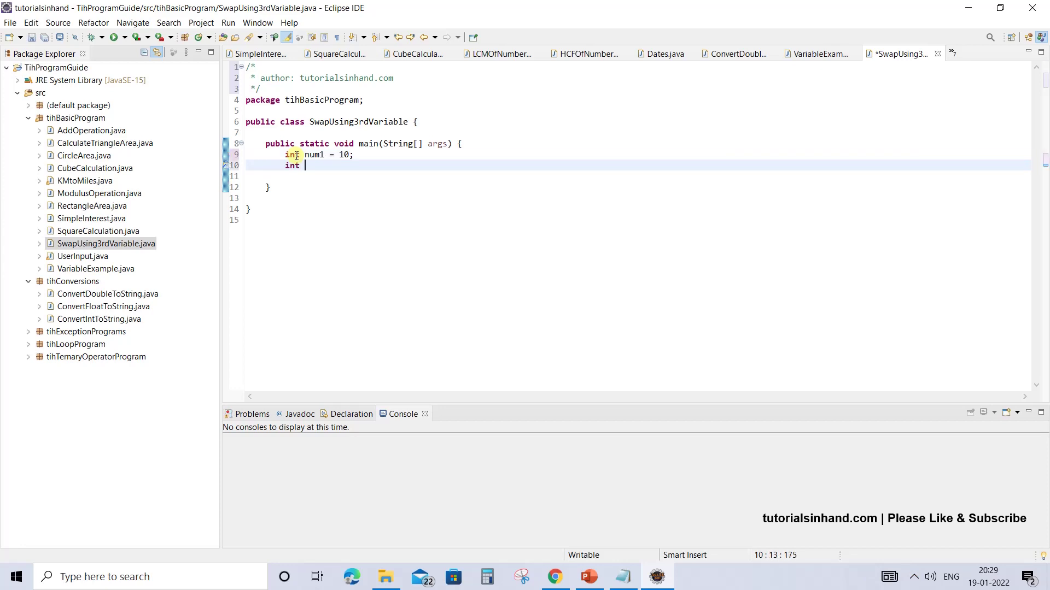
{"action": "type", "text": "num2 "}
{"action": "type", "text": "= "}
{"action": "type", "text": "20"}
{"action": "type", "text": ";"}
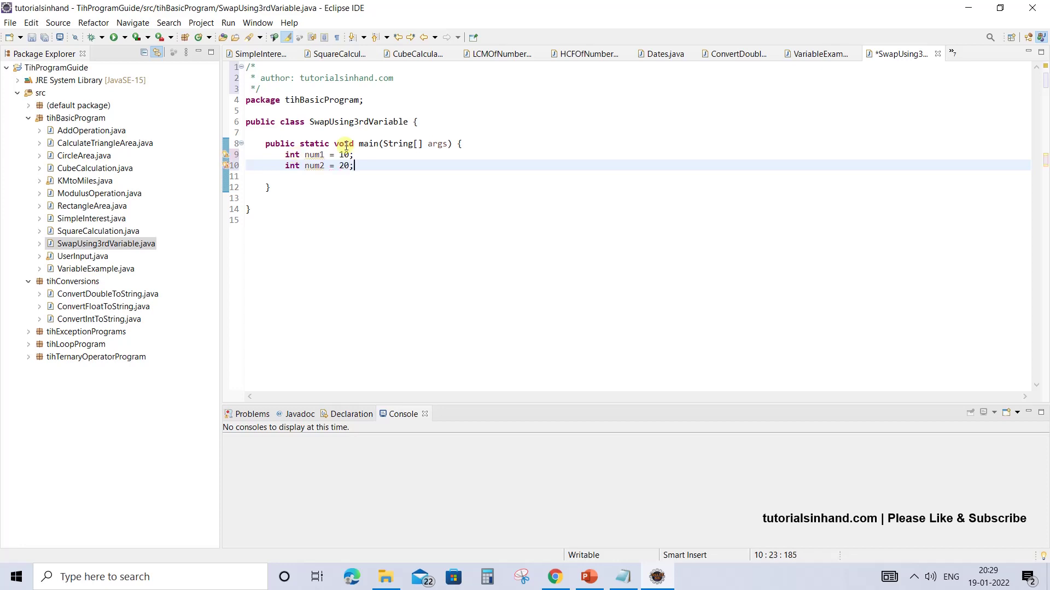
{"action": "left_click", "coordinate": [367, 154]}
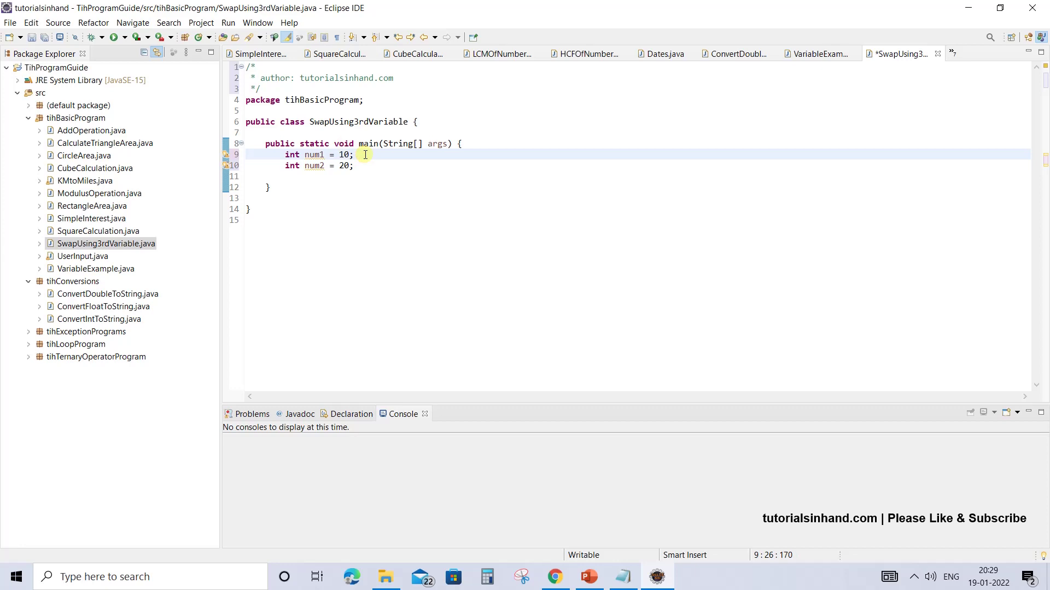
{"action": "type", "text": "2"}
{"action": "type", "text": "0"}
{"action": "left_click", "coordinate": [369, 167]}
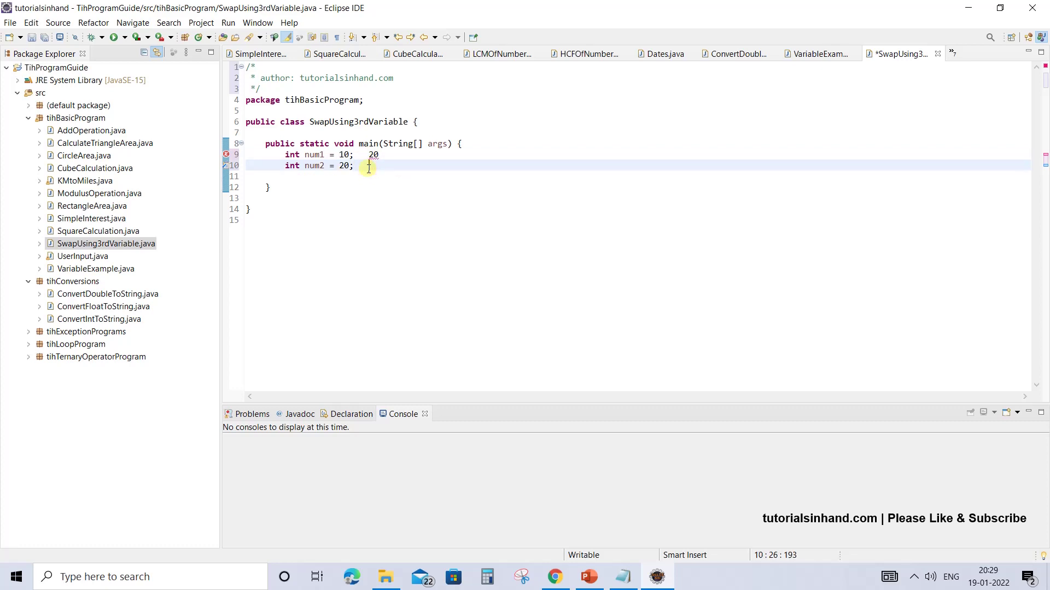
{"action": "type", "text": "10"}
{"action": "key", "text": "ctrl+z"}
{"action": "key", "text": "ctrl+z"}
Step: Add int temp; and a //logic comment line below the num1 and num2 declarations
{"action": "key", "text": "Return"}
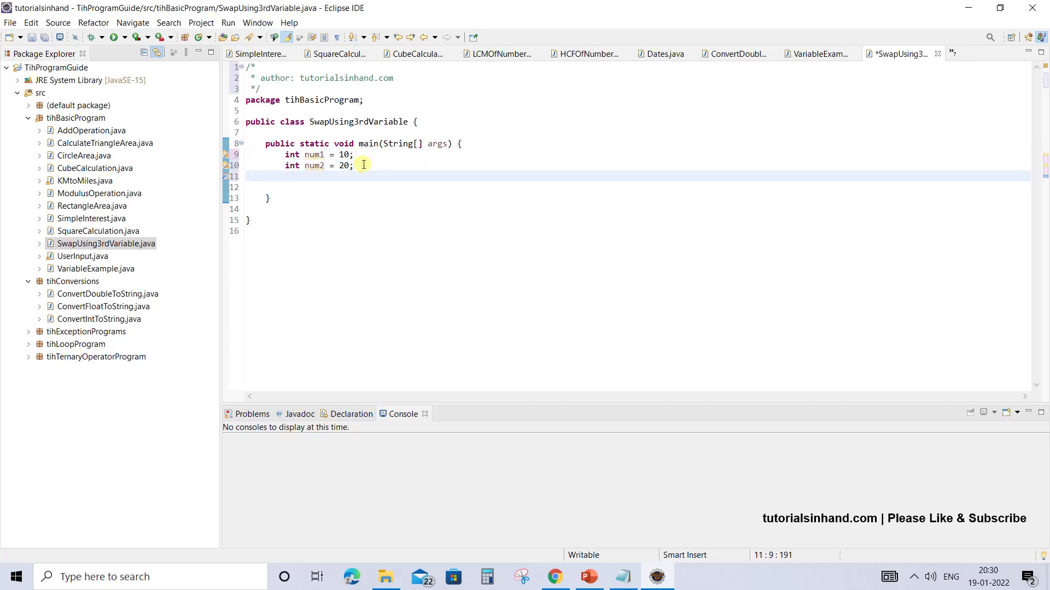
{"action": "type", "text": "int "}
{"action": "type", "text": "temp "}
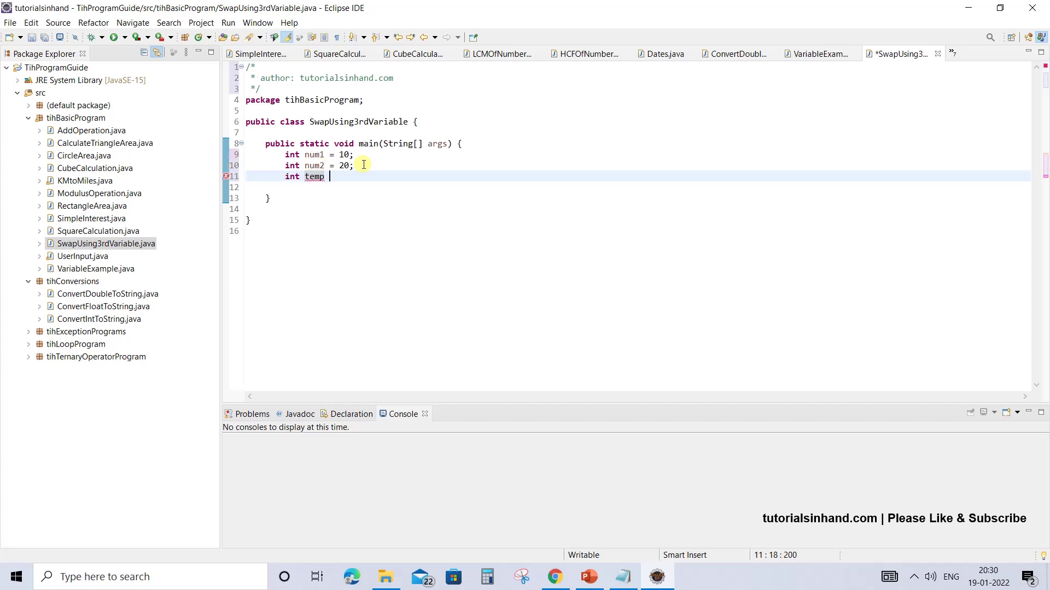
{"action": "type", "text": ";"}
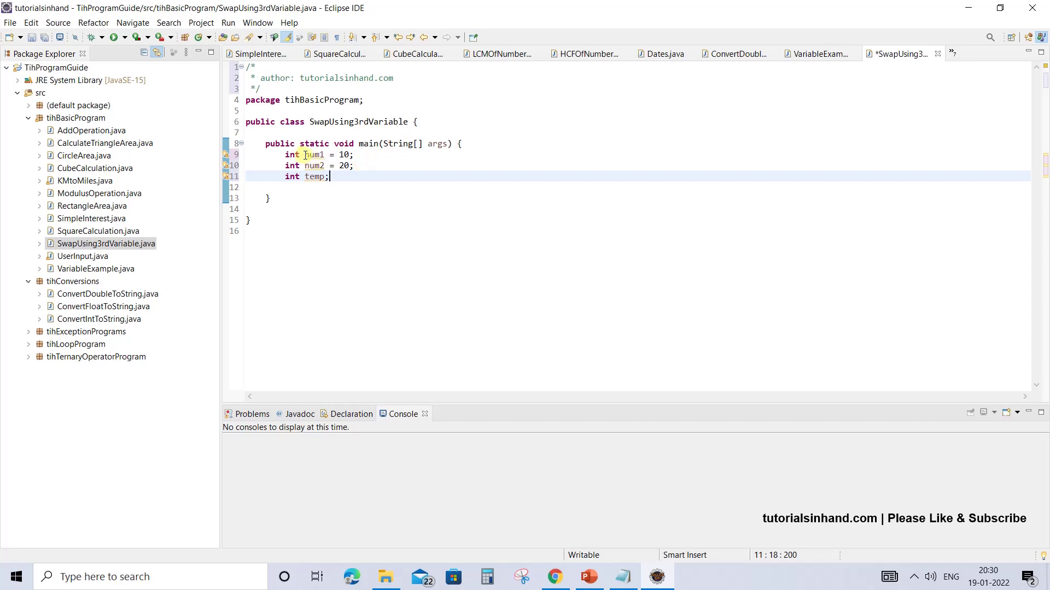
{"action": "left_click_drag", "start_coordinate": [306, 155], "coordinate": [359, 165]}
{"action": "left_click", "coordinate": [358, 164]}
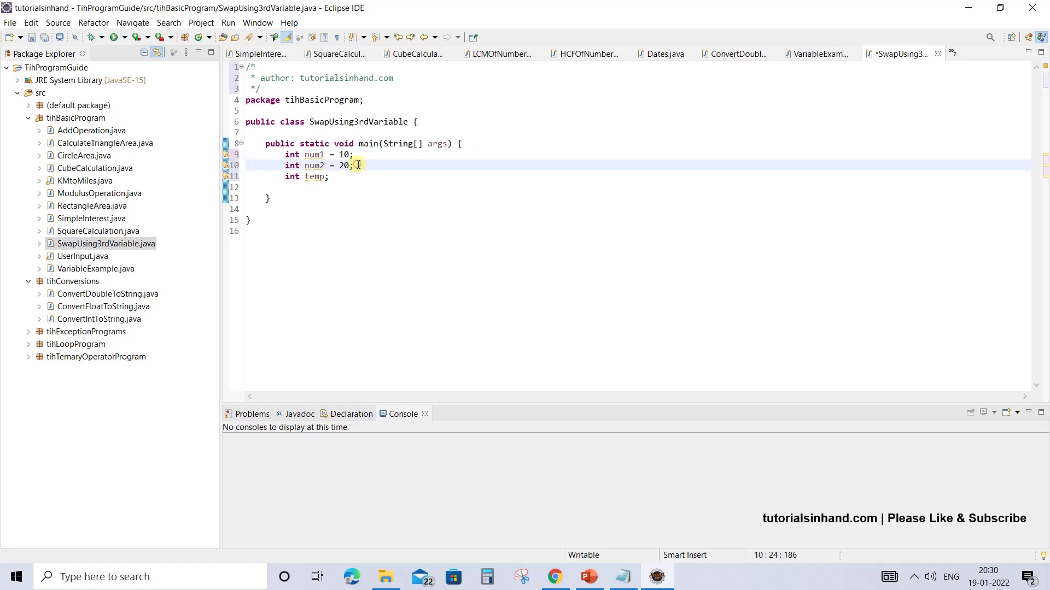
{"action": "left_click", "coordinate": [313, 187]}
{"action": "key", "text": "Return"}
{"action": "type", "text": "//lo"}
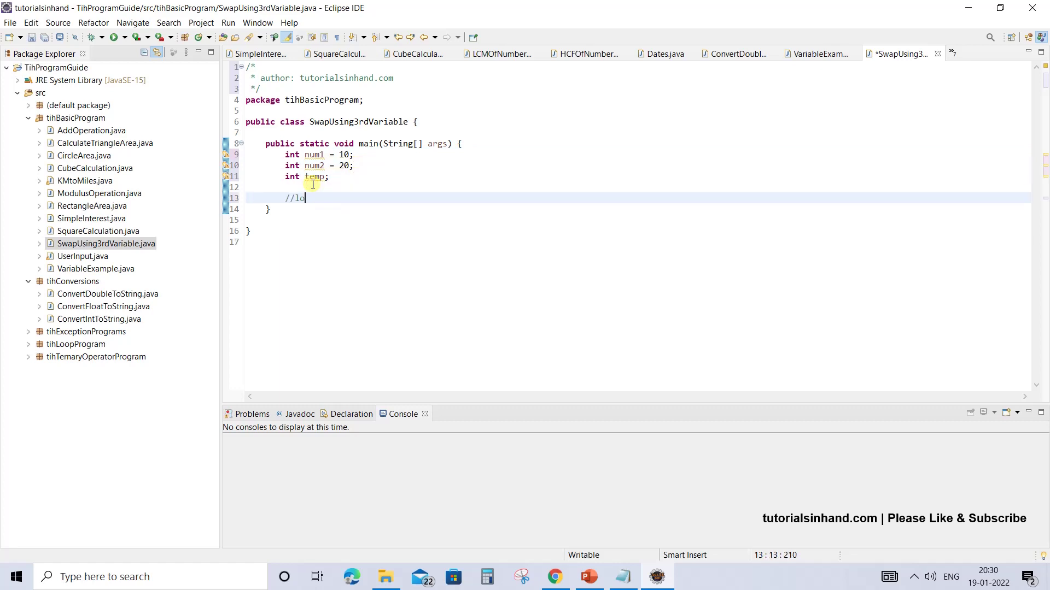
{"action": "type", "text": "gic"}
{"action": "key", "text": "Return"}
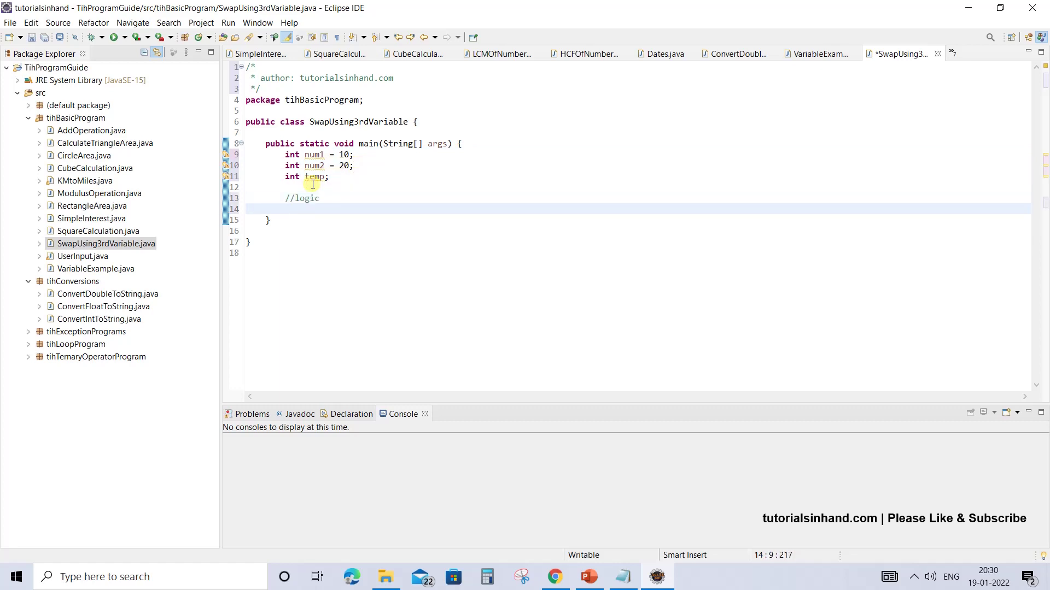
Step: Review the declarations by highlighting temp, num2 and its value 20
{"action": "double_click", "coordinate": [312, 177]}
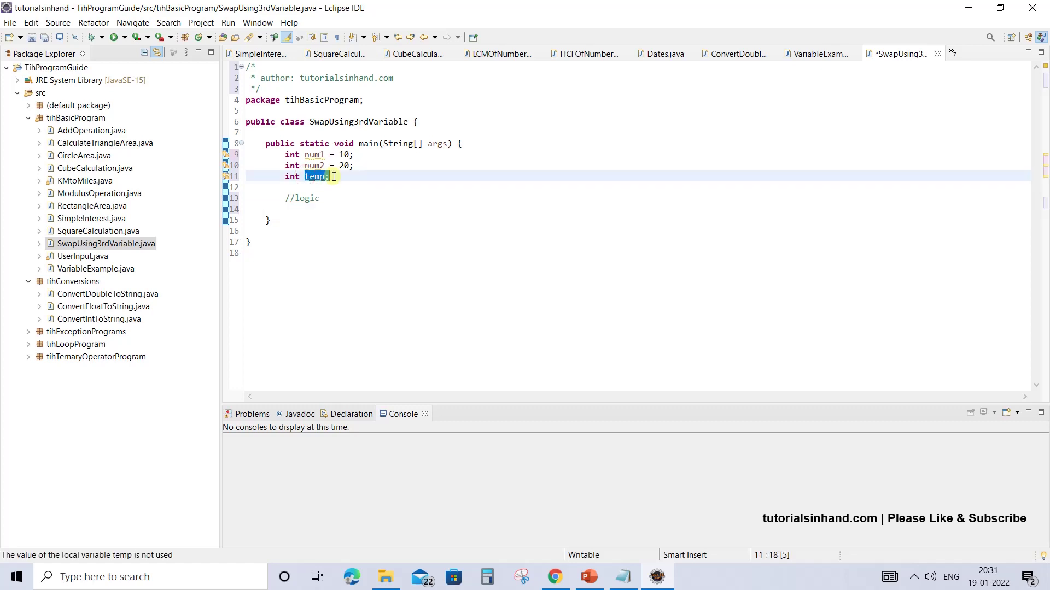
{"action": "left_click", "coordinate": [331, 177]}
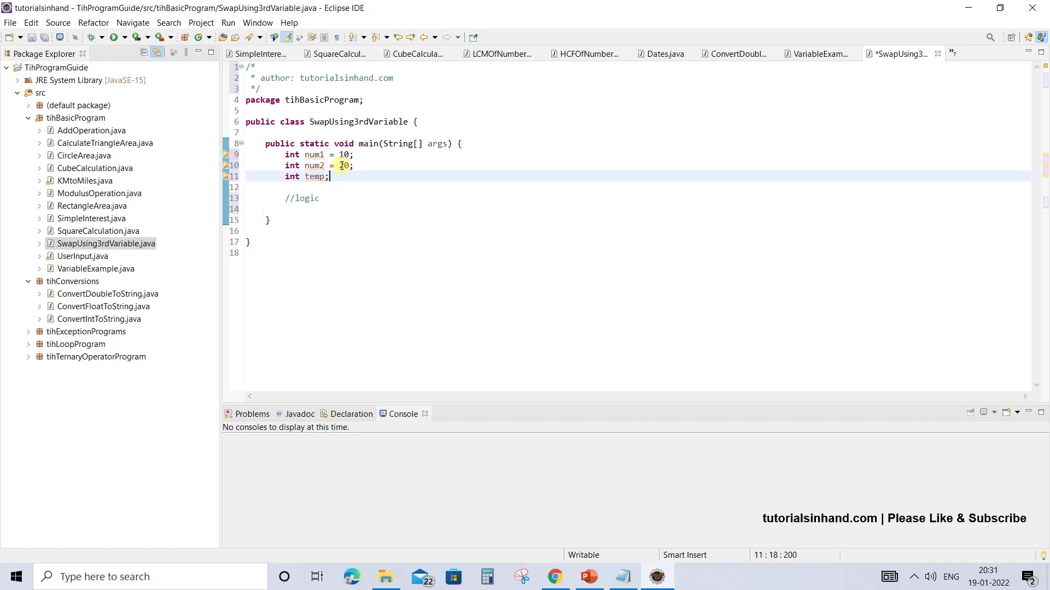
{"action": "left_click_drag", "start_coordinate": [338, 165], "coordinate": [353, 166]}
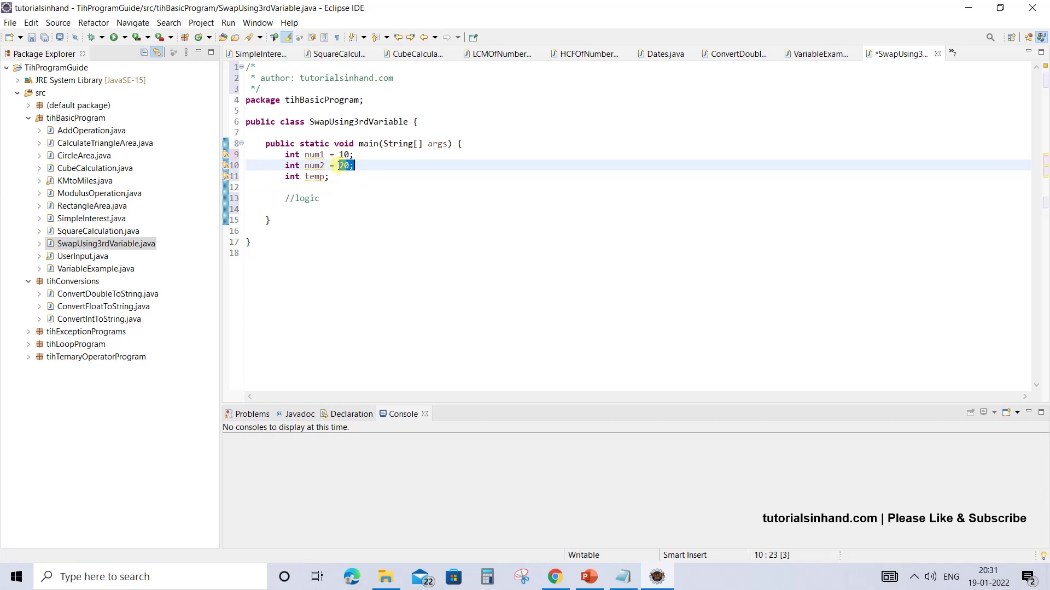
{"action": "double_click", "coordinate": [314, 166]}
{"action": "double_click", "coordinate": [315, 177]}
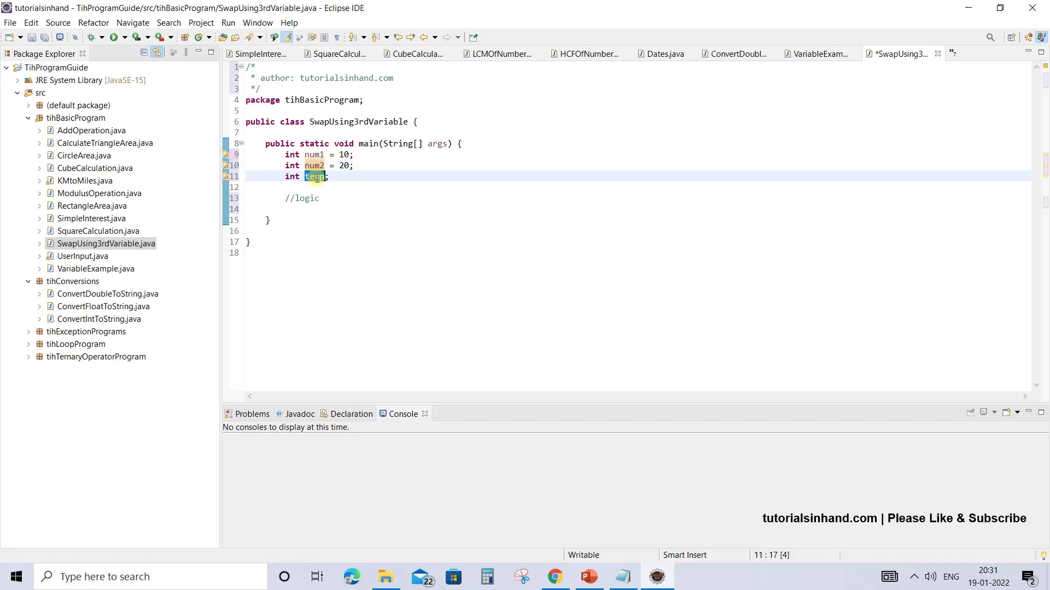
Step: Write temp = num2; on the line under //logic
{"action": "left_click", "coordinate": [297, 209]}
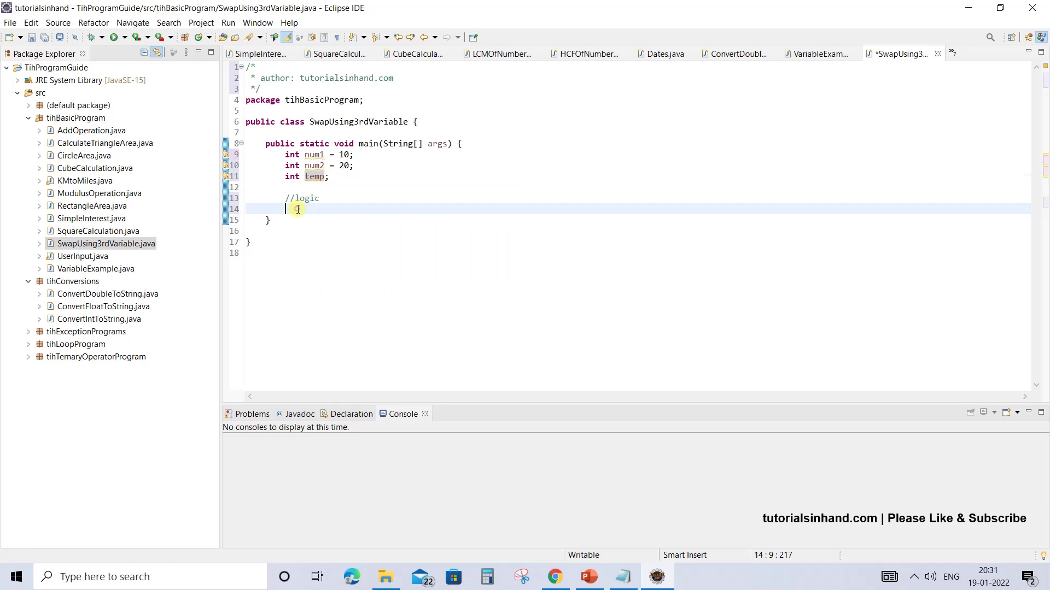
{"action": "type", "text": "temp "}
{"action": "type", "text": "= num2;"}
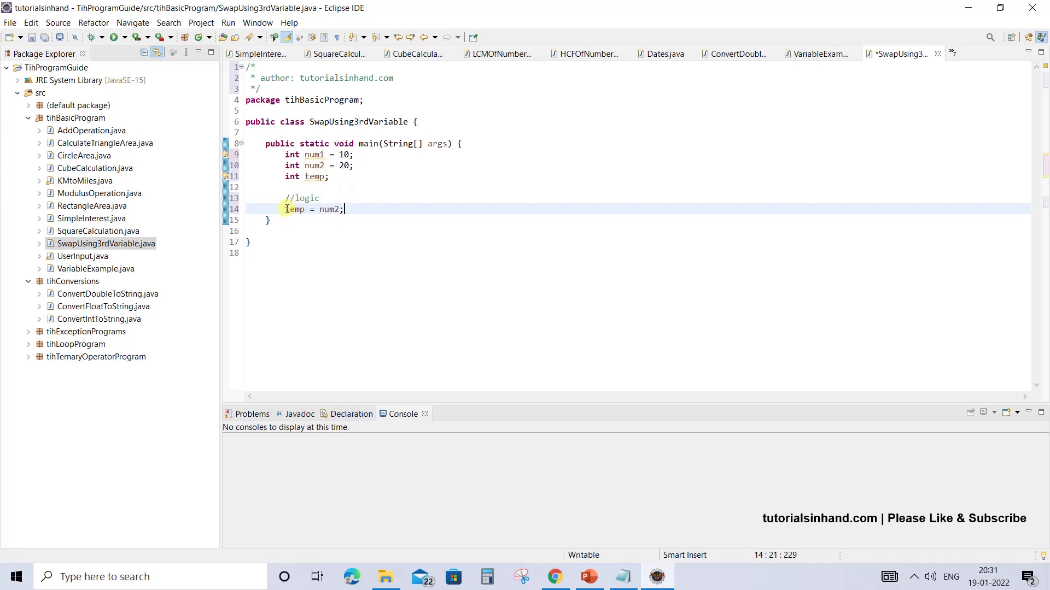
{"action": "left_click_drag", "start_coordinate": [285, 209], "coordinate": [346, 209]}
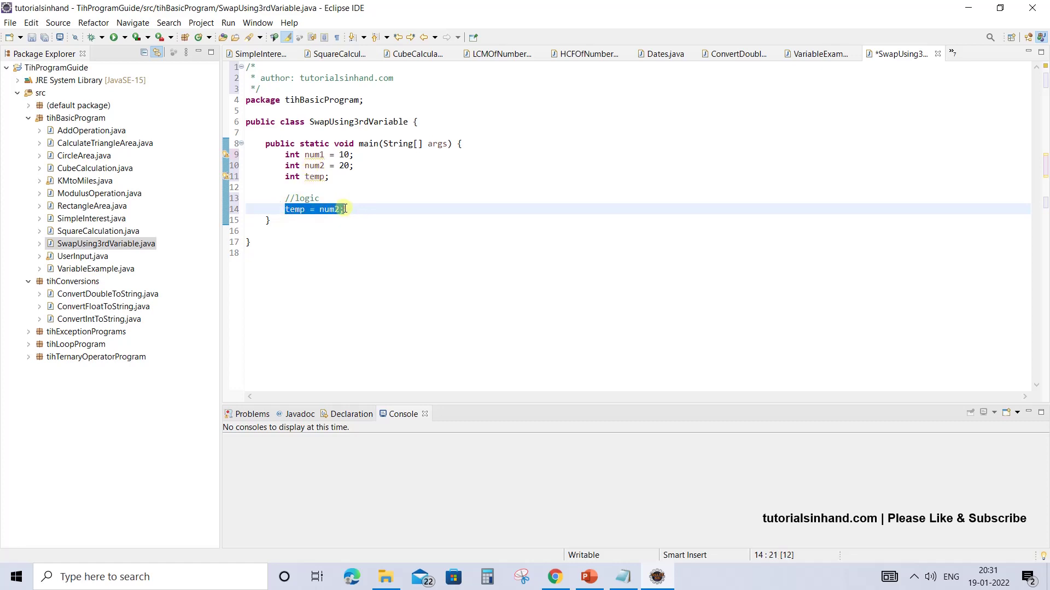
{"action": "left_click", "coordinate": [343, 165]}
{"action": "double_click", "coordinate": [343, 165]}
{"action": "left_click", "coordinate": [347, 209]}
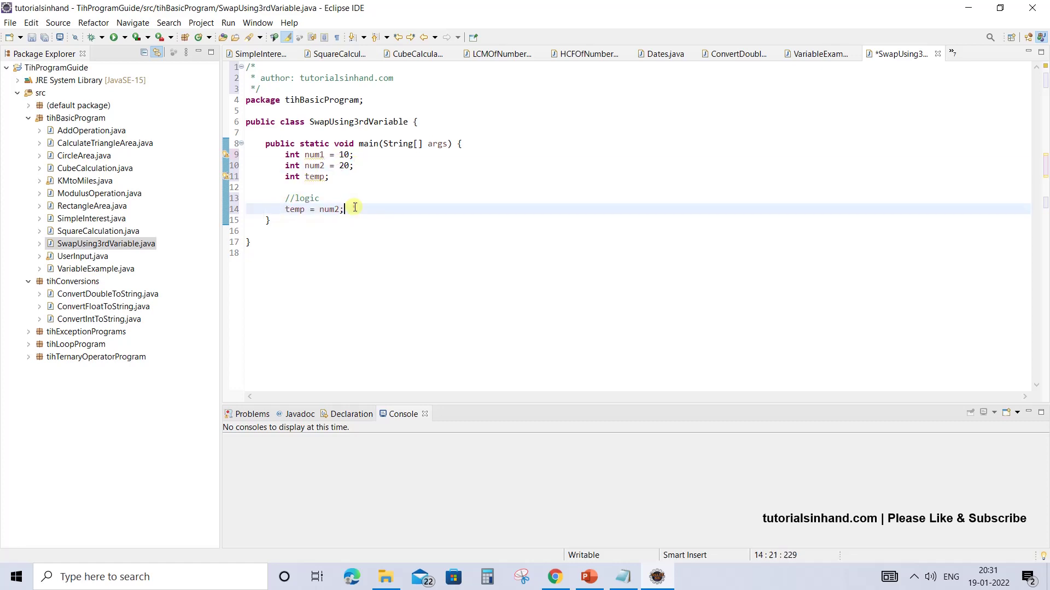
{"action": "key", "text": "Return"}
{"action": "key", "text": "Return"}
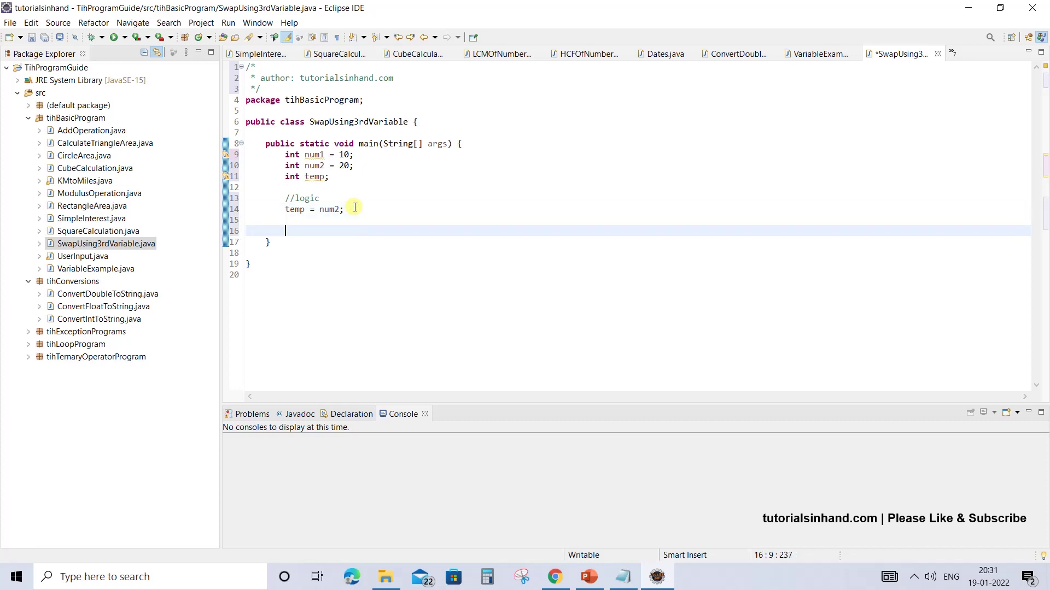
{"action": "type", "text": "syso"}
Step: Add a println showing labelled num1, num2 and temp (replacing num3), then save
{"action": "key", "text": "ctrl+space"}
{"action": "key", "text": "Return"}
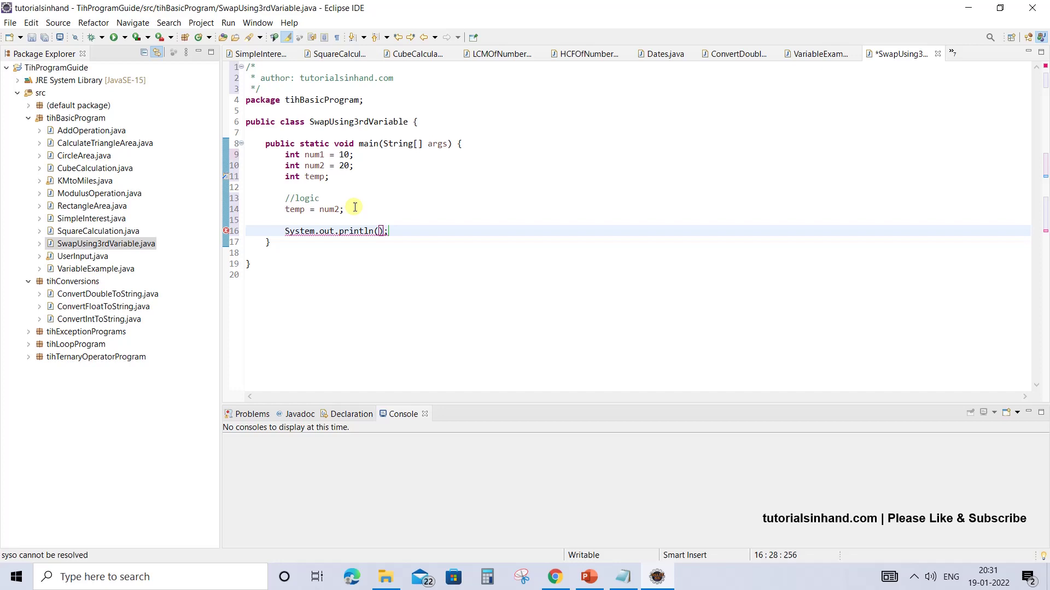
{"action": "type", "text": "\"num1::\"+ num1+ \" \"+ \"num2::\"+ num2+ \" \"+ \"num3::\"+num3"}
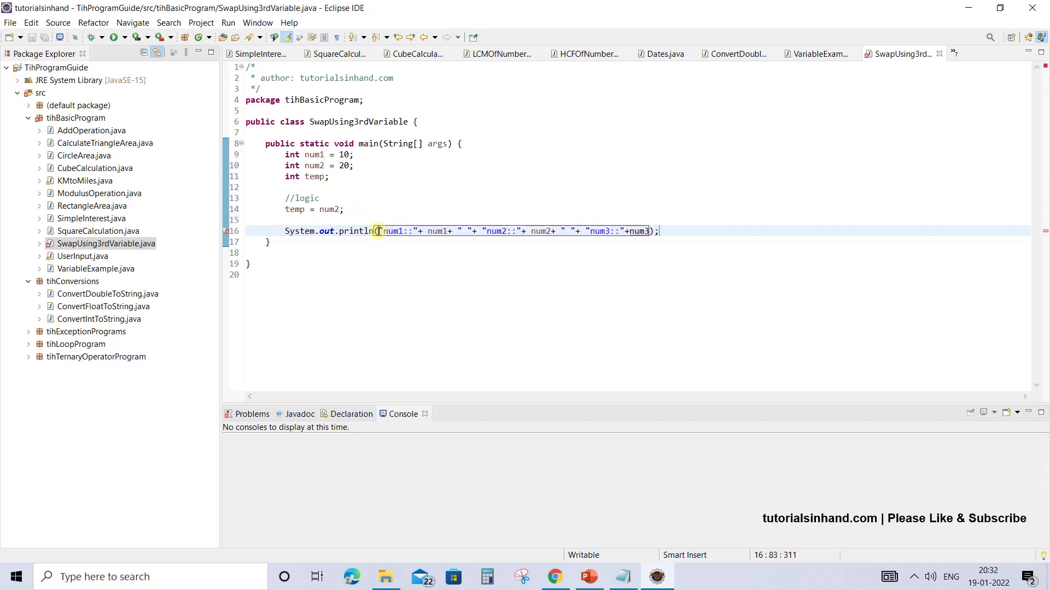
{"action": "left_click_drag", "start_coordinate": [378, 230], "coordinate": [622, 237]}
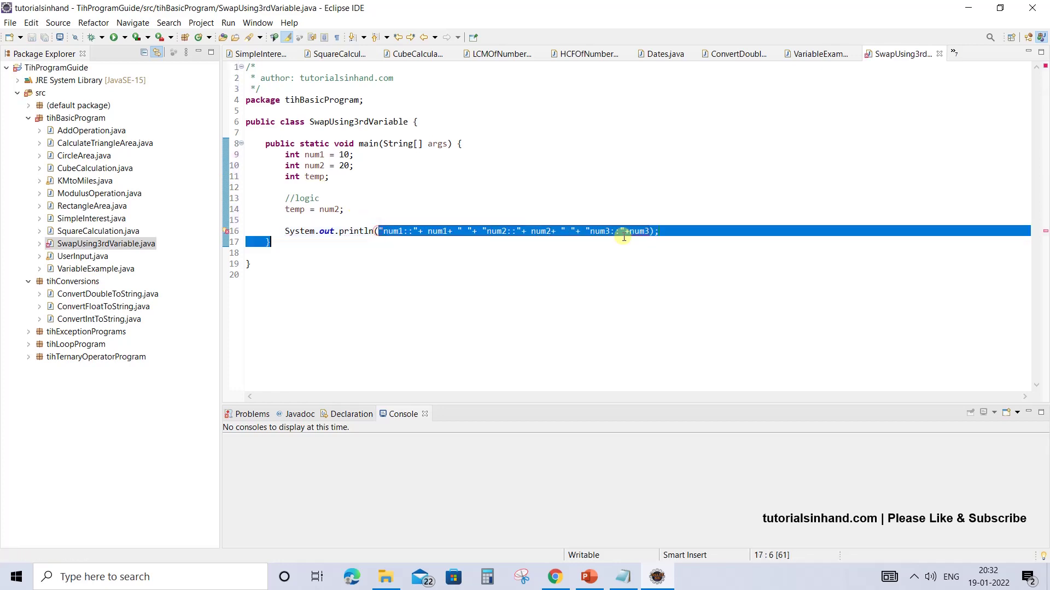
{"action": "left_click", "coordinate": [650, 231]}
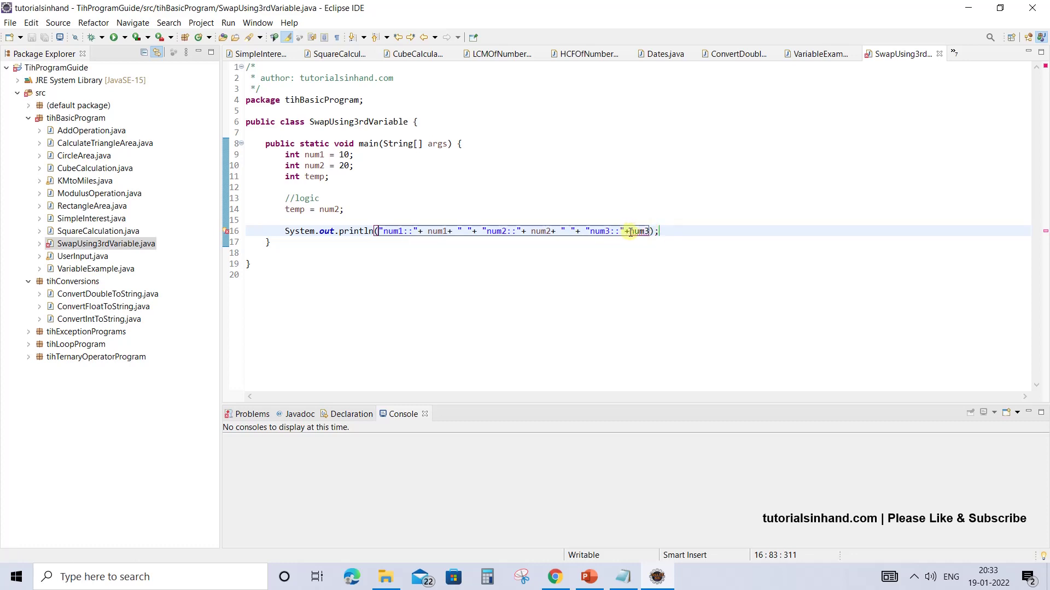
{"action": "double_click", "coordinate": [602, 231]}
{"action": "type", "text": "temp"}
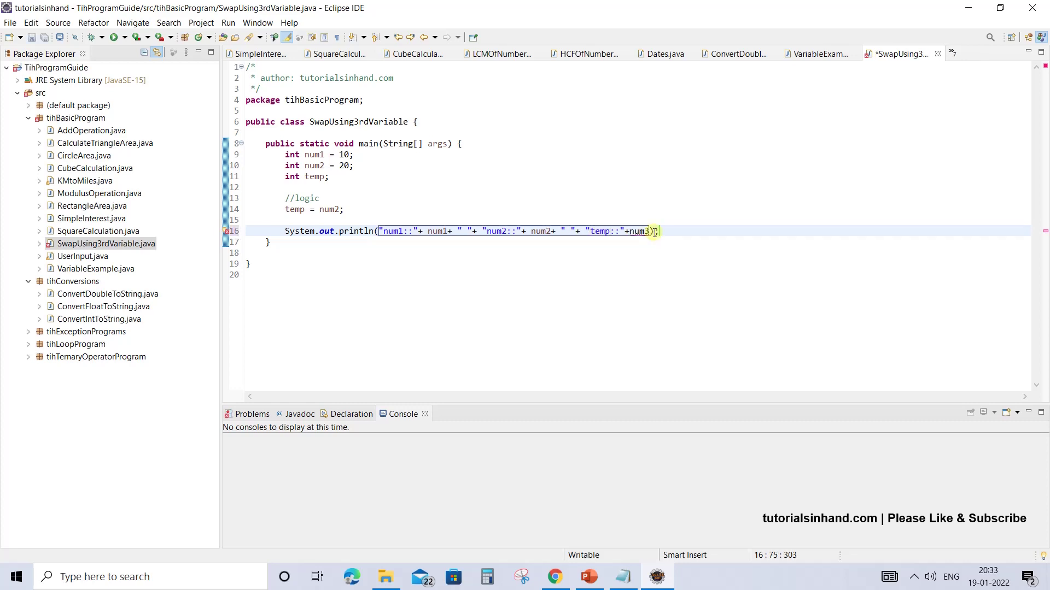
{"action": "double_click", "coordinate": [638, 230]}
{"action": "type", "text": "temp"}
{"action": "left_click", "coordinate": [630, 231]}
{"action": "key", "text": "End"}
{"action": "key", "text": "ctrl+s"}
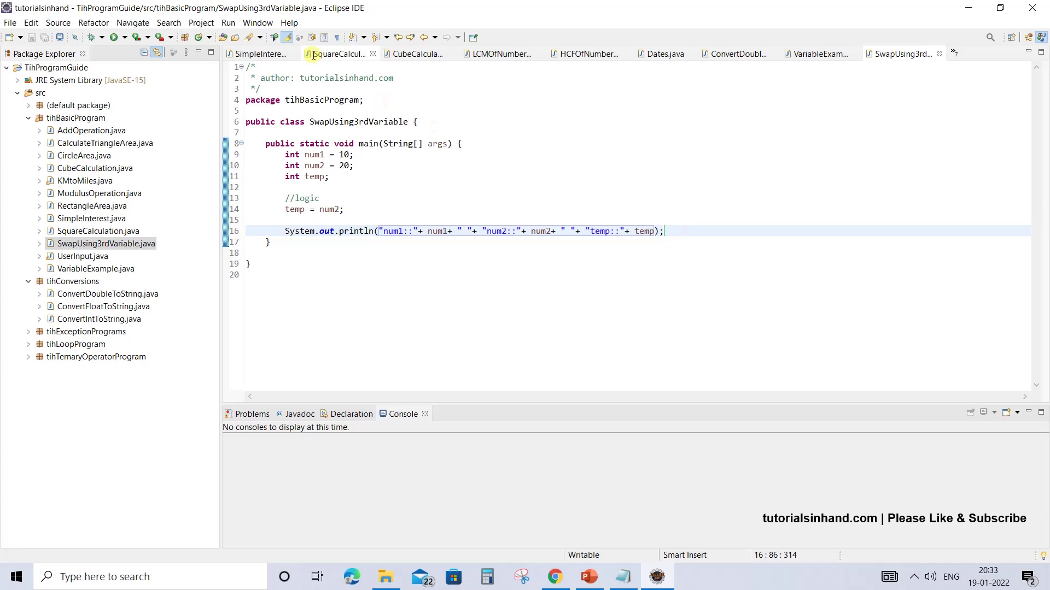
Step: Run the program and check the console output num1::10 num2::20 temp::20
{"action": "left_click", "coordinate": [228, 23]}
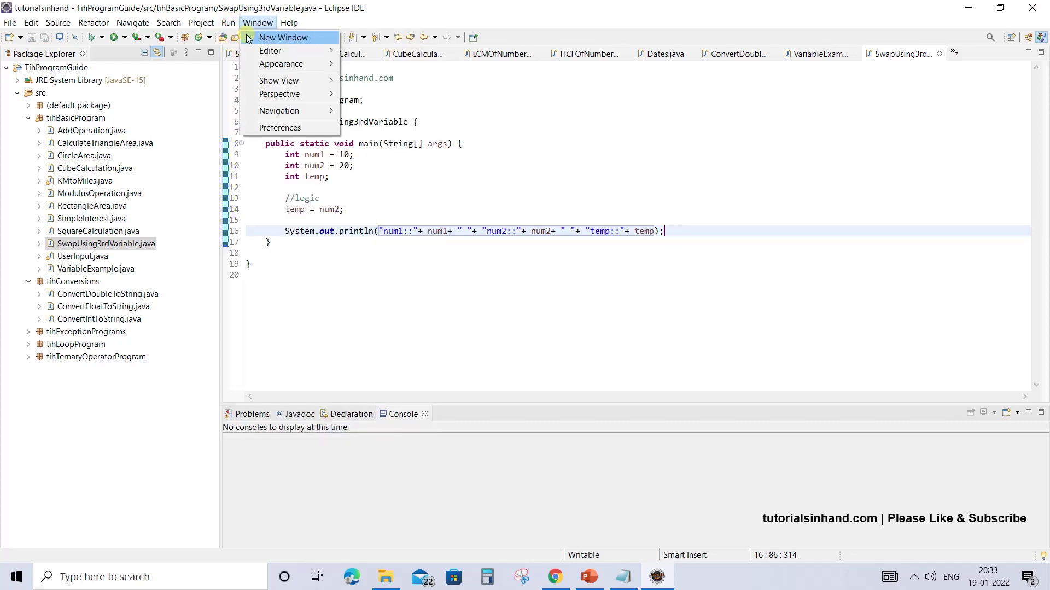
{"action": "left_click", "coordinate": [247, 37]}
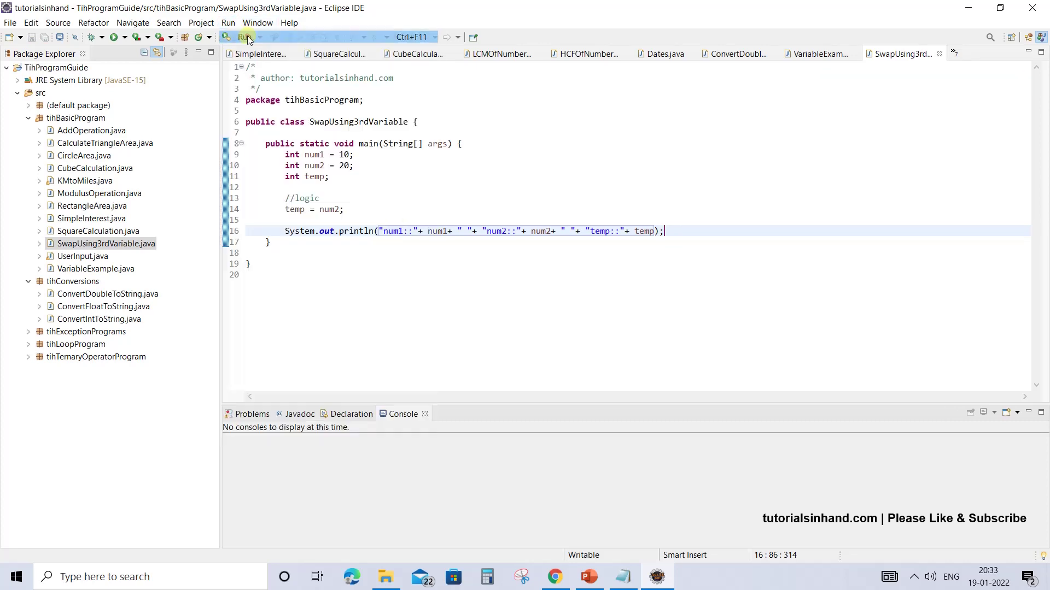
{"action": "left_click_drag", "start_coordinate": [224, 440], "coordinate": [355, 441]}
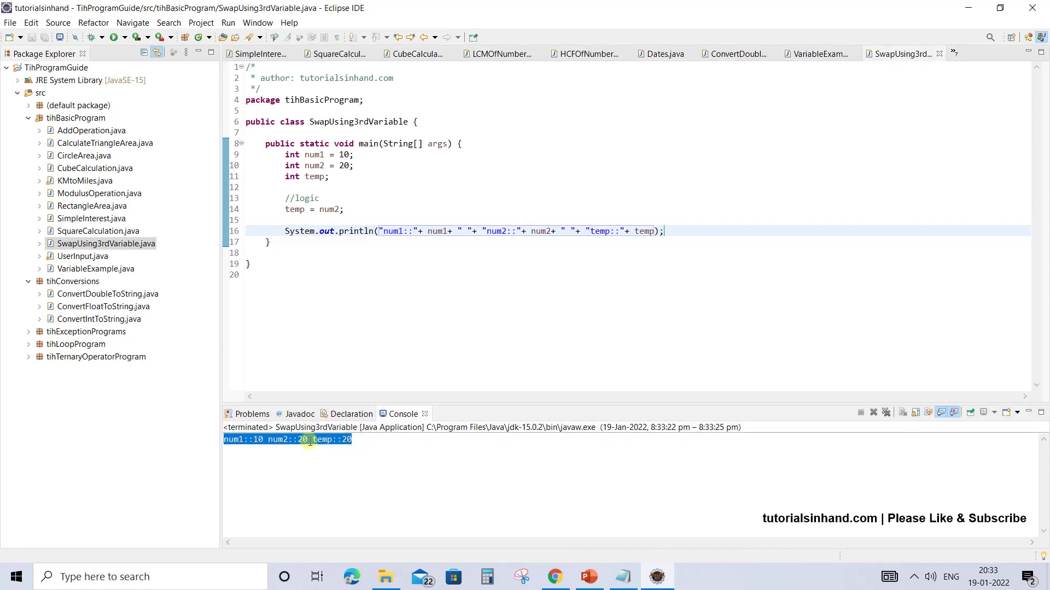
{"action": "left_click", "coordinate": [355, 439]}
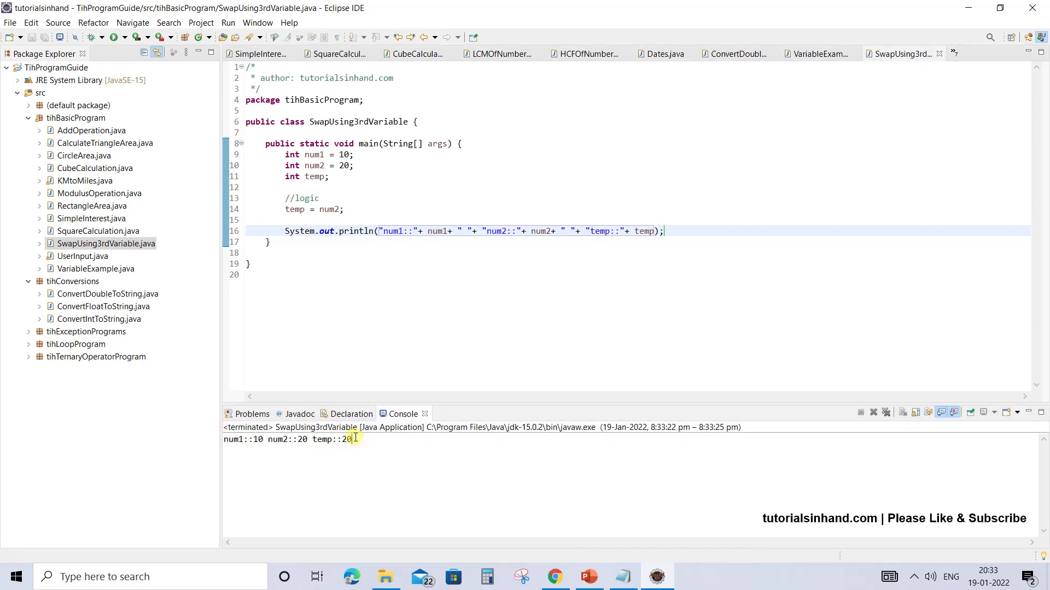
Step: Review temp and num2 in the assignment and num2's declaration
{"action": "double_click", "coordinate": [293, 210]}
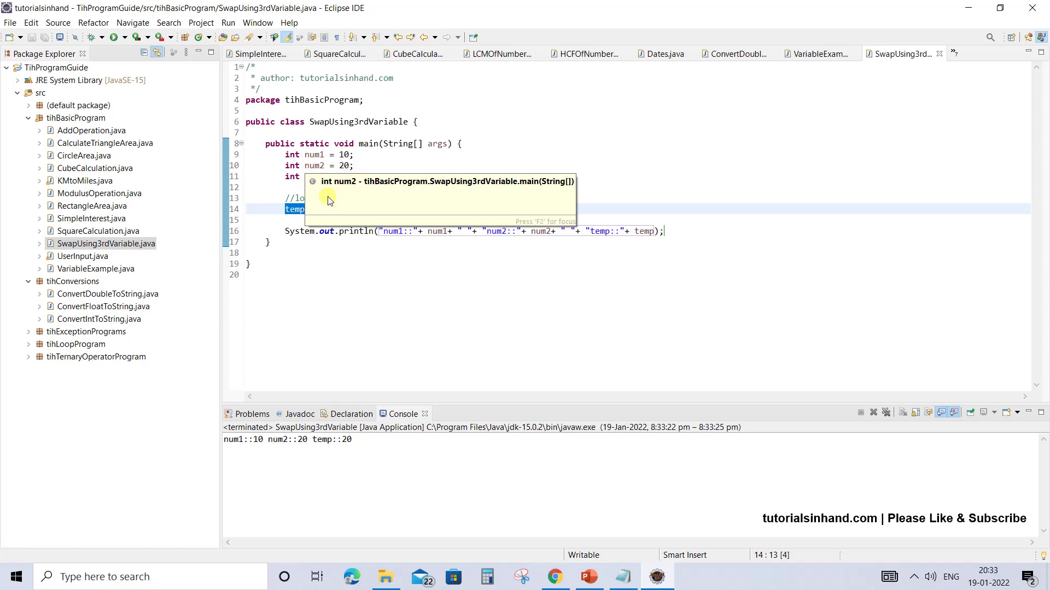
{"action": "double_click", "coordinate": [329, 209]}
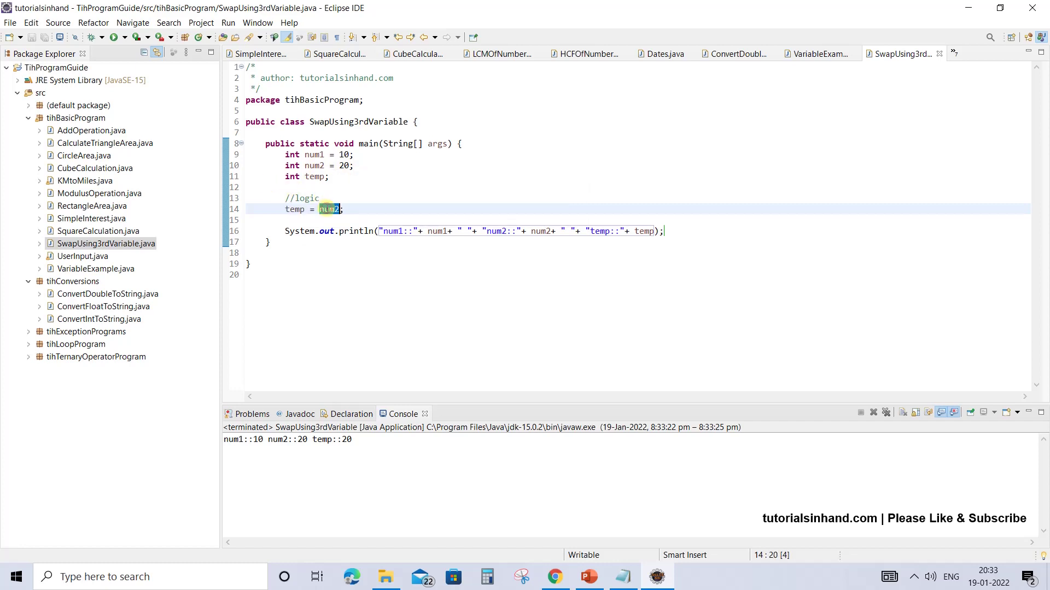
{"action": "double_click", "coordinate": [313, 165]}
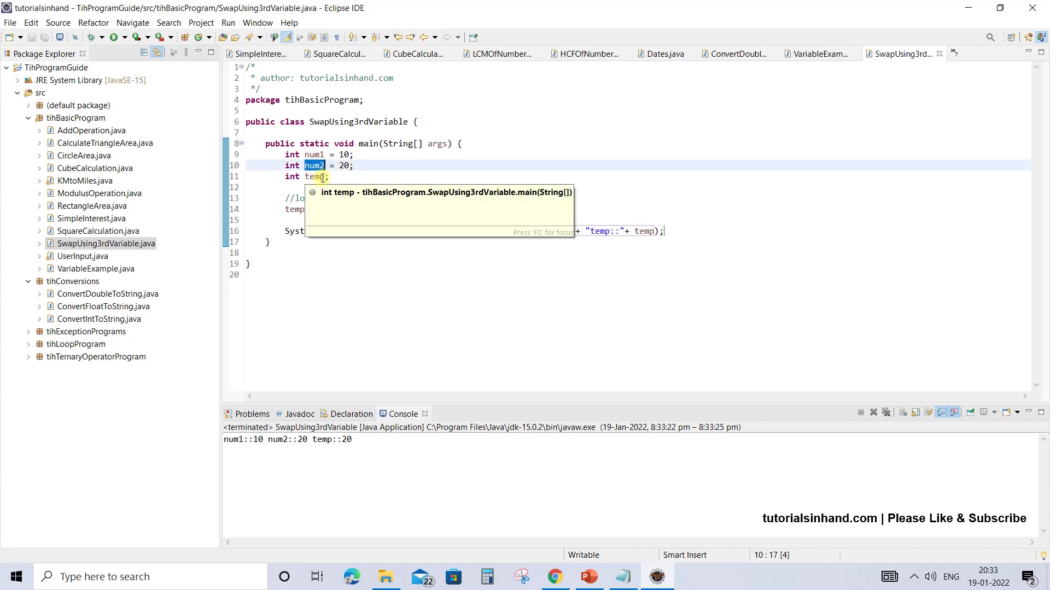
{"action": "left_click", "coordinate": [322, 177]}
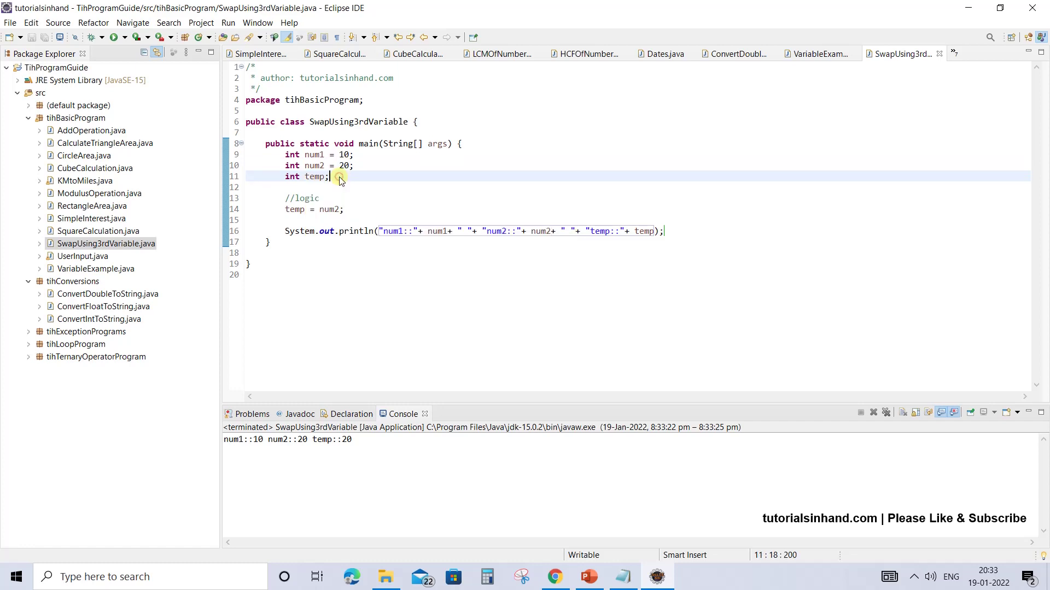
Step: Add num2 = num1; below temp = num2; and save the file
{"action": "double_click", "coordinate": [316, 165]}
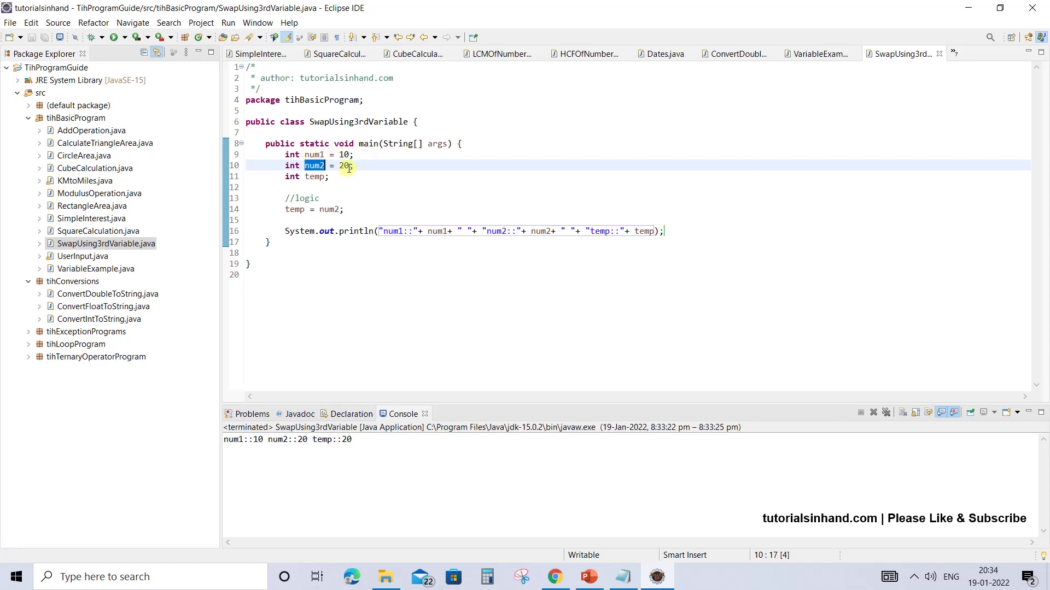
{"action": "left_click", "coordinate": [288, 220]}
{"action": "type", "text": "nu"}
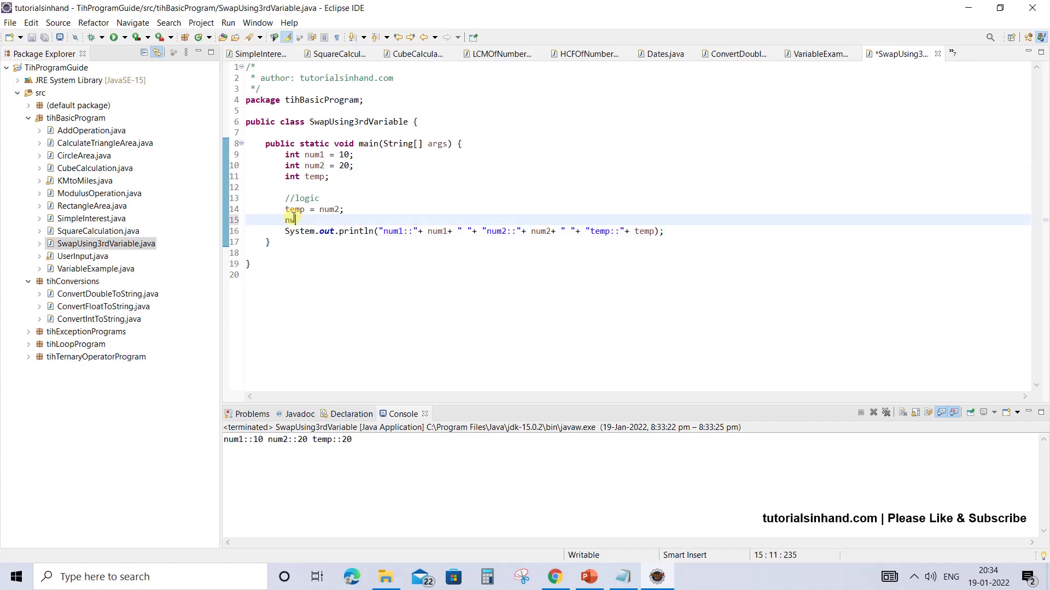
{"action": "type", "text": "m2 = "}
{"action": "type", "text": "num1"}
{"action": "type", "text": ";"}
{"action": "key", "text": "ctrl+s"}
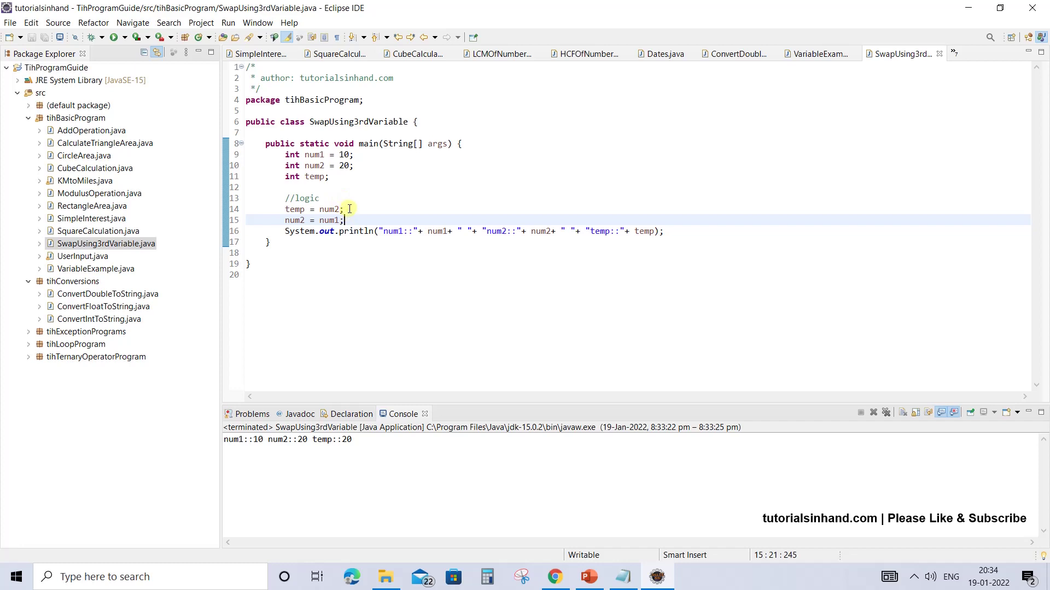
{"action": "double_click", "coordinate": [295, 209]}
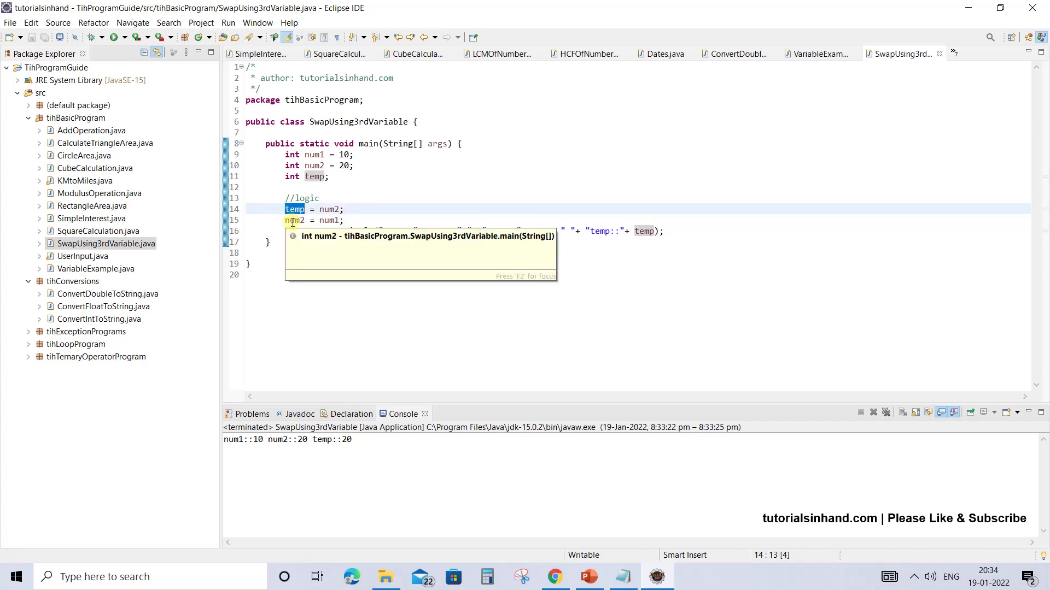
{"action": "double_click", "coordinate": [293, 221]}
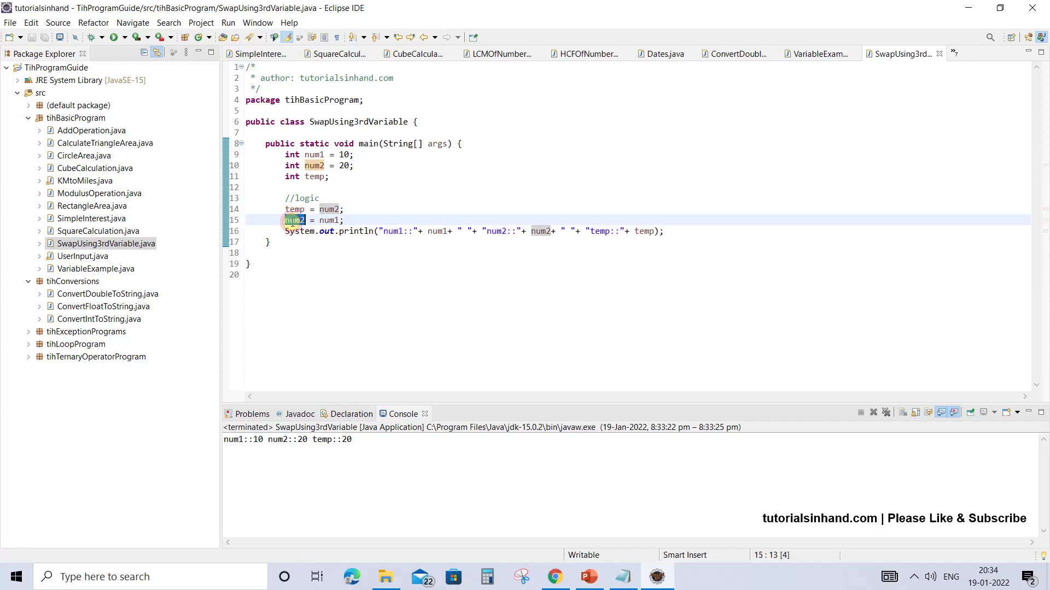
{"action": "double_click", "coordinate": [329, 210]}
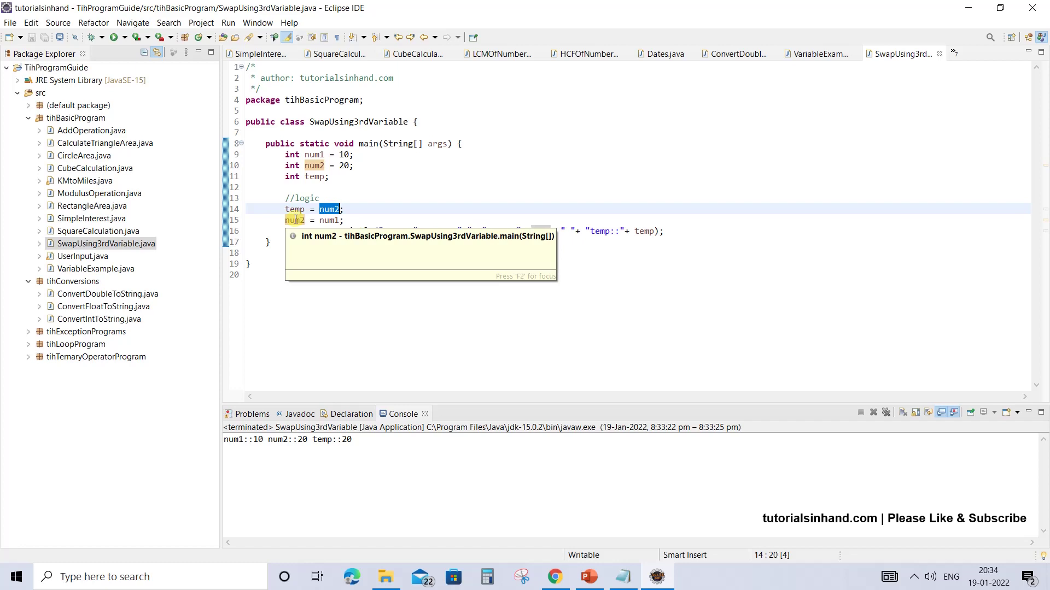
{"action": "double_click", "coordinate": [293, 221]}
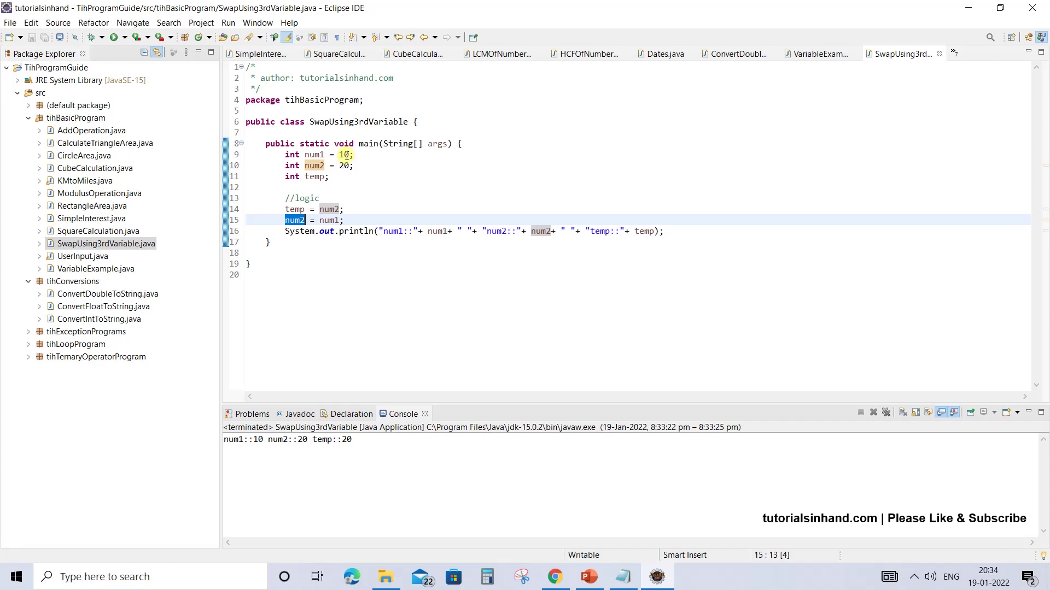
{"action": "mouse_move", "coordinate": [314, 166]}
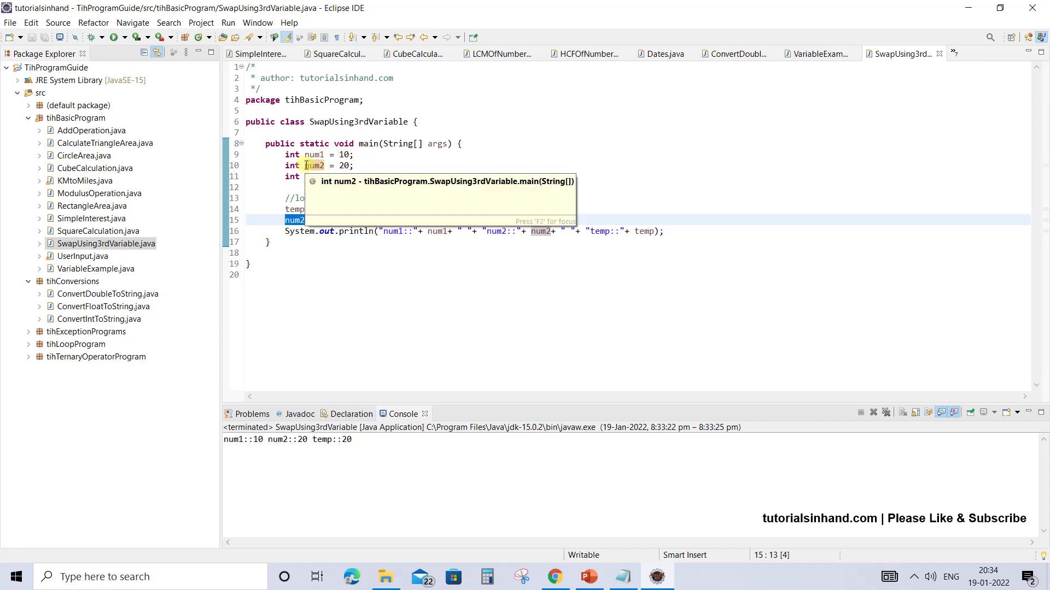
{"action": "left_click_drag", "start_coordinate": [304, 166], "coordinate": [356, 167]}
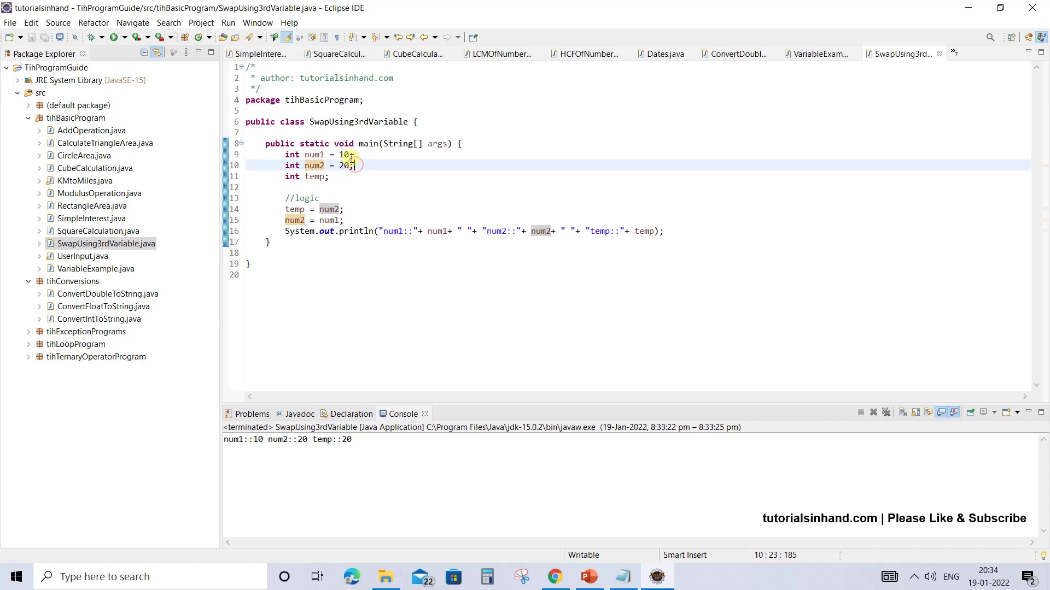
{"action": "left_click", "coordinate": [355, 154]}
{"action": "left_click_drag", "start_coordinate": [355, 154], "coordinate": [305, 155]}
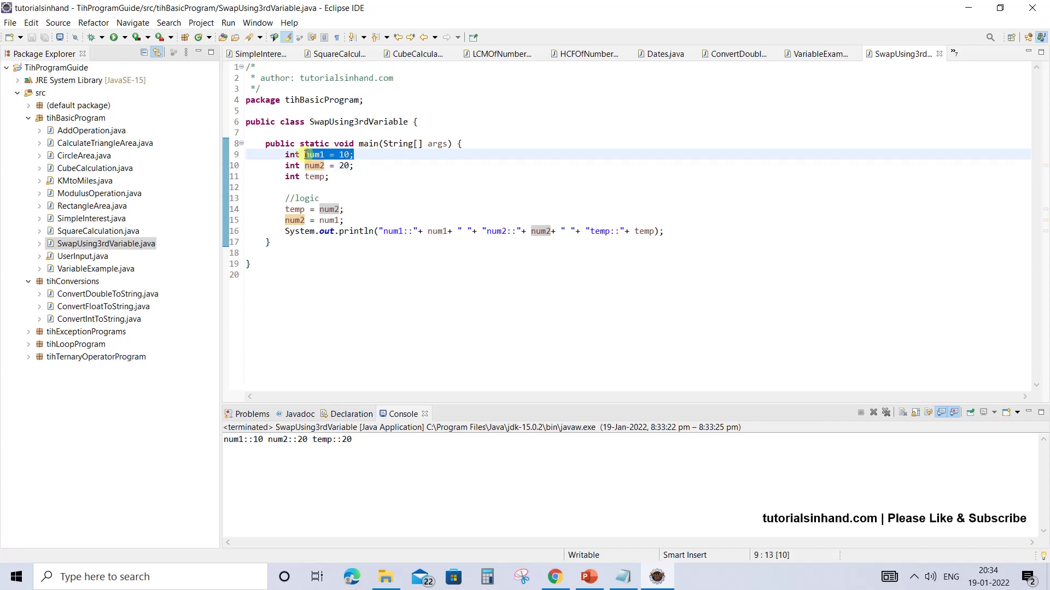
{"action": "double_click", "coordinate": [327, 220]}
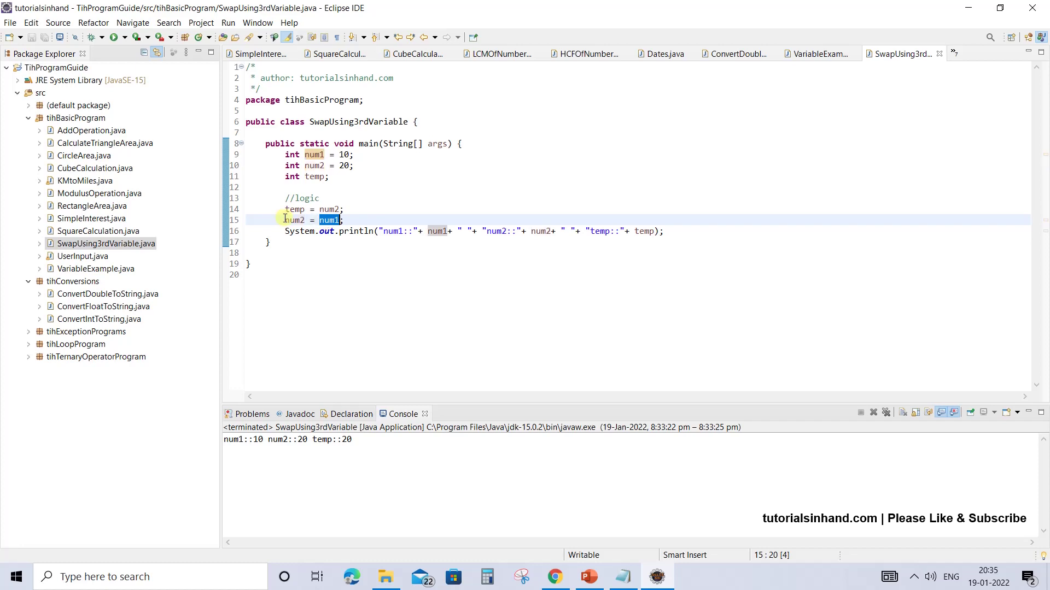
{"action": "left_click_drag", "start_coordinate": [285, 220], "coordinate": [353, 219]}
{"action": "left_click", "coordinate": [353, 220]}
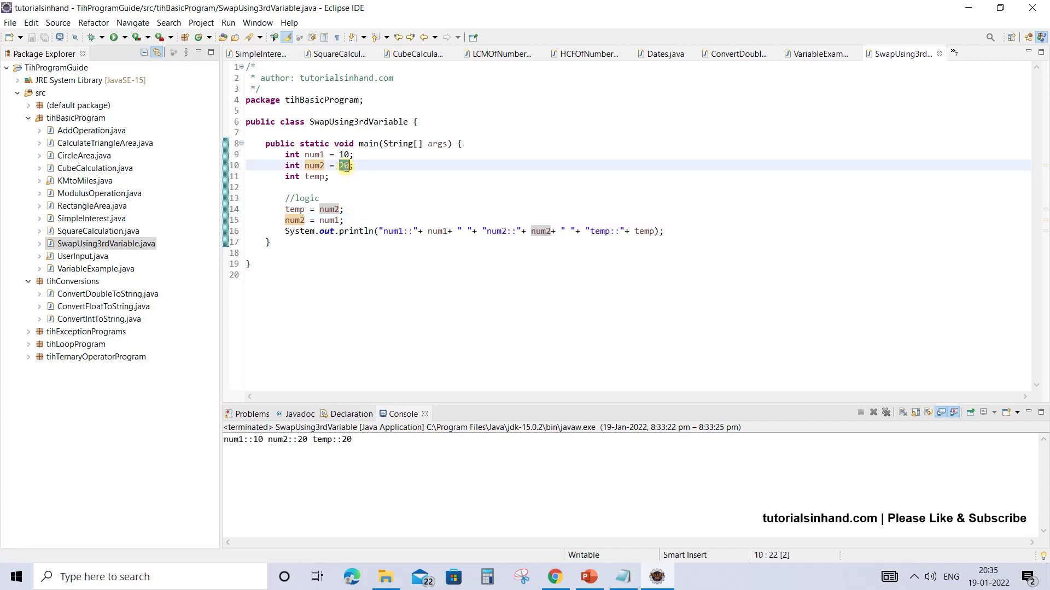
{"action": "double_click", "coordinate": [328, 220]}
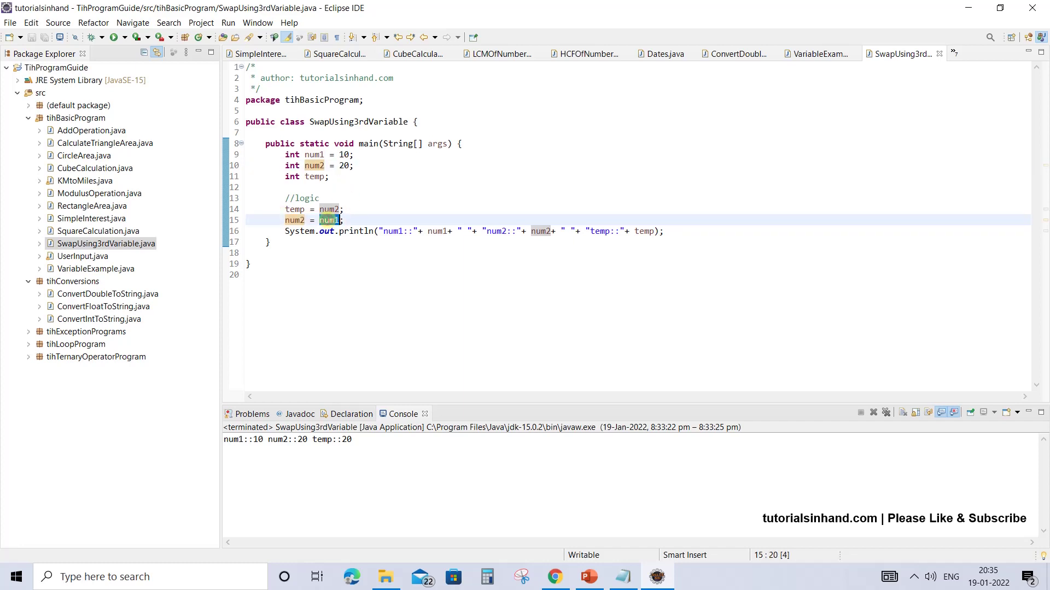
{"action": "left_click", "coordinate": [358, 220]}
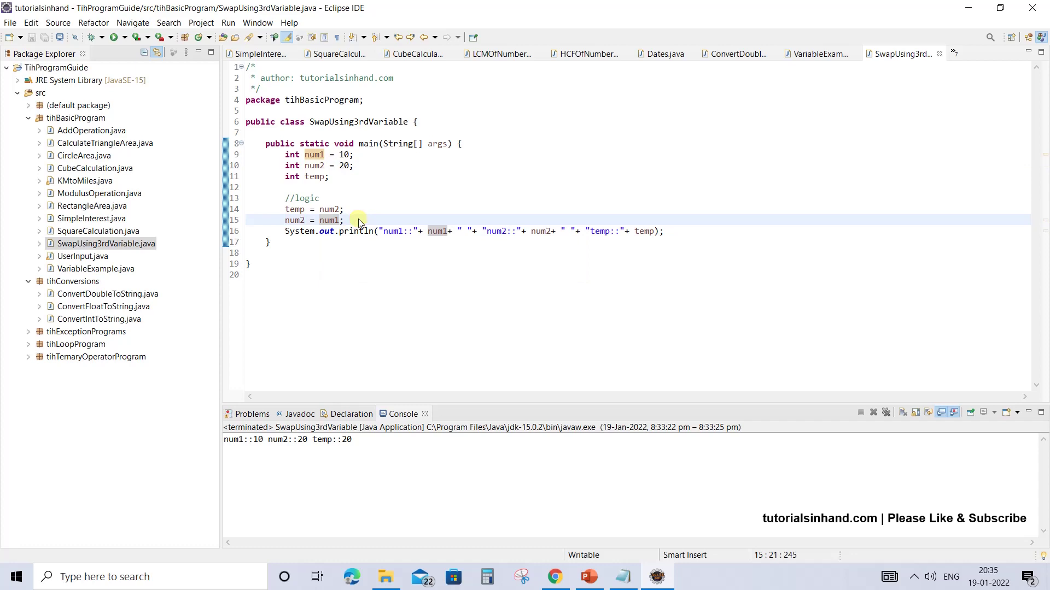
{"action": "left_click_drag", "start_coordinate": [285, 209], "coordinate": [345, 209]}
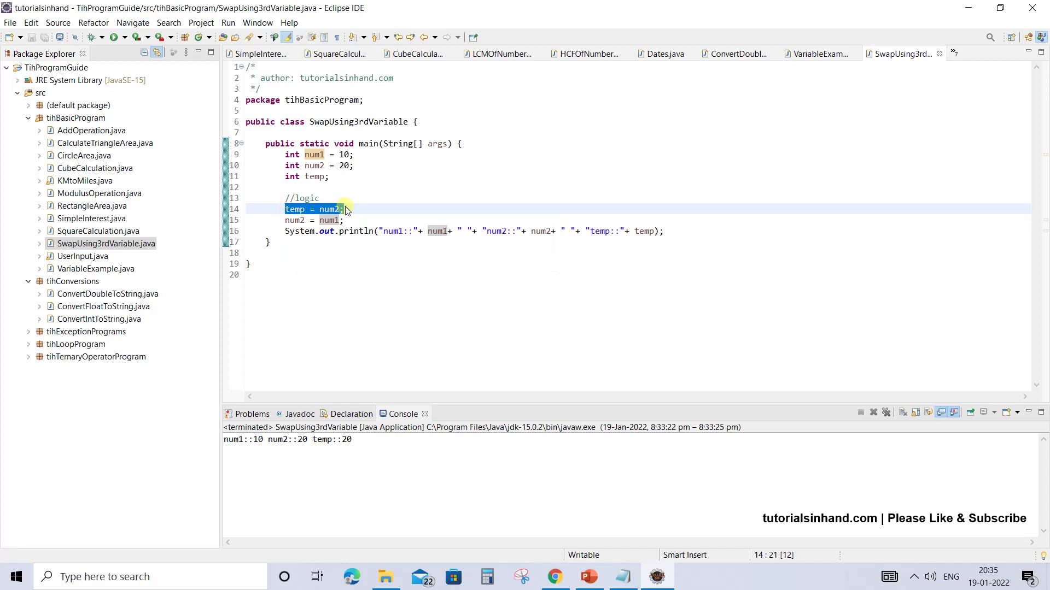
{"action": "left_click_drag", "start_coordinate": [284, 220], "coordinate": [341, 219]}
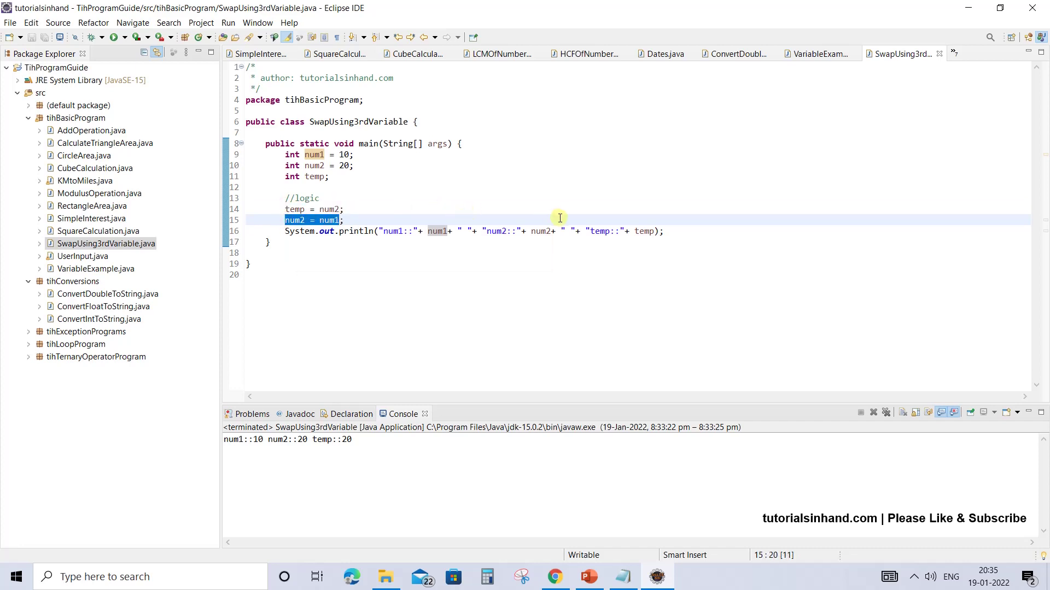
Step: Re-run the program and confirm the console shows num2::10 and temp::20
{"action": "left_click", "coordinate": [228, 22]}
{"action": "left_click", "coordinate": [246, 36]}
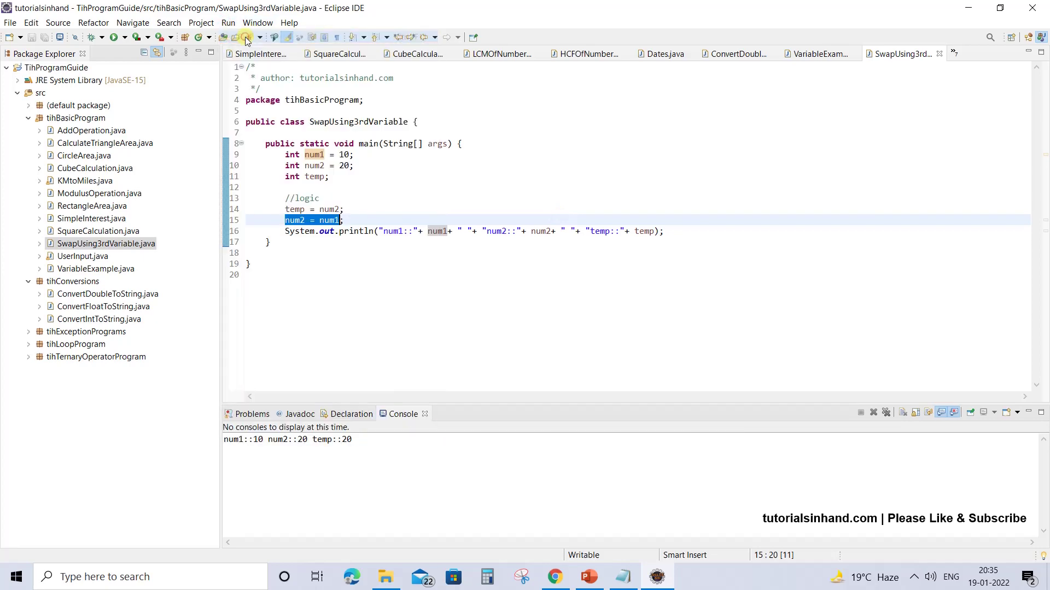
{"action": "left_click_drag", "start_coordinate": [224, 440], "coordinate": [359, 443]}
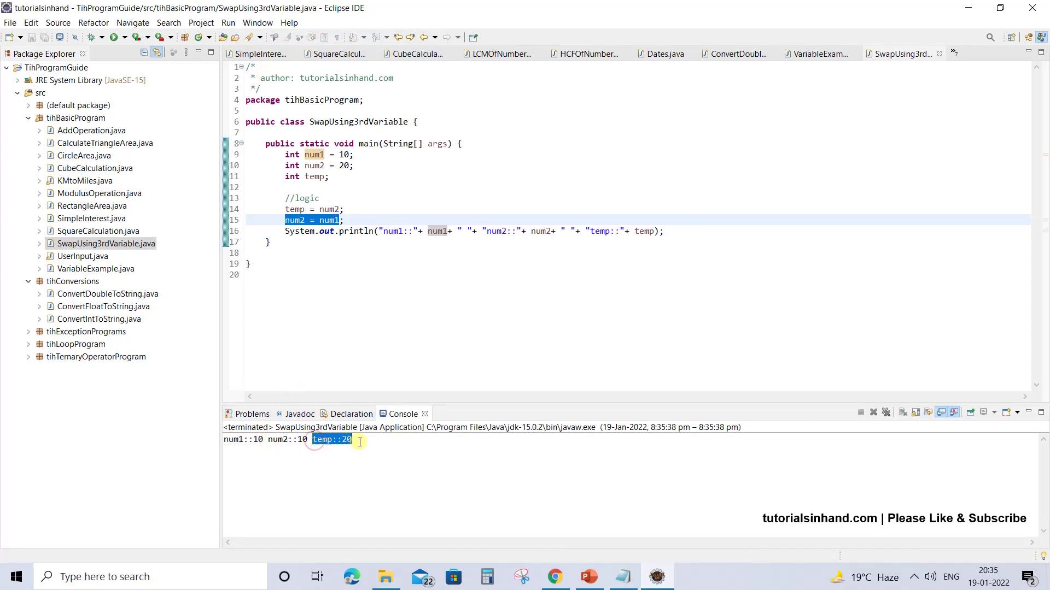
{"action": "left_click", "coordinate": [360, 442]}
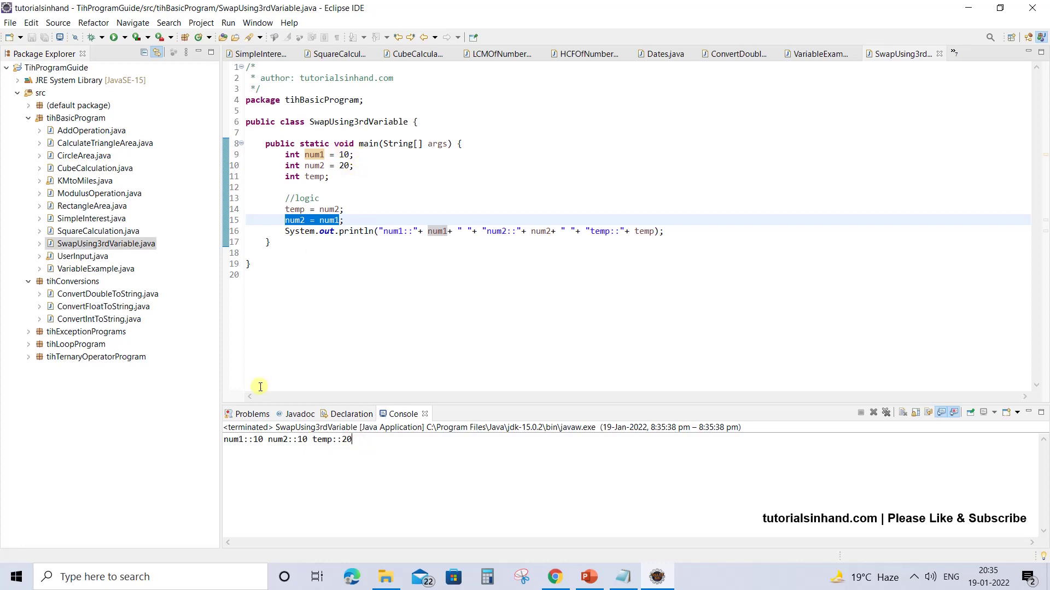
{"action": "left_click_drag", "start_coordinate": [267, 439], "coordinate": [307, 440]}
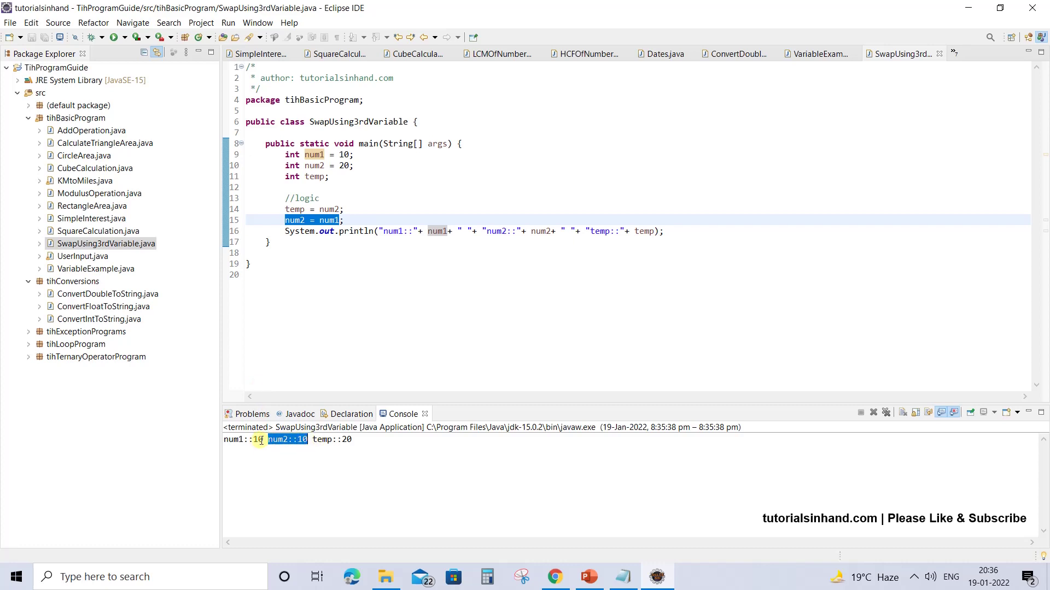
Step: Insert num1 = temp; after num2 = num1;, comparing with the printed num1 and temp values
{"action": "left_click_drag", "start_coordinate": [263, 440], "coordinate": [224, 441]}
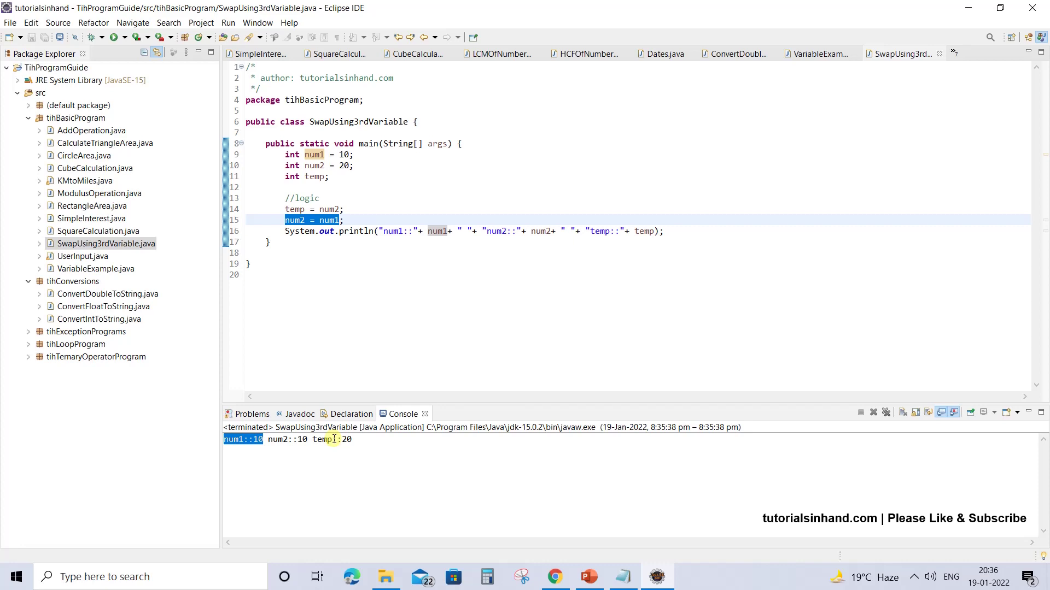
{"action": "left_click", "coordinate": [237, 444]}
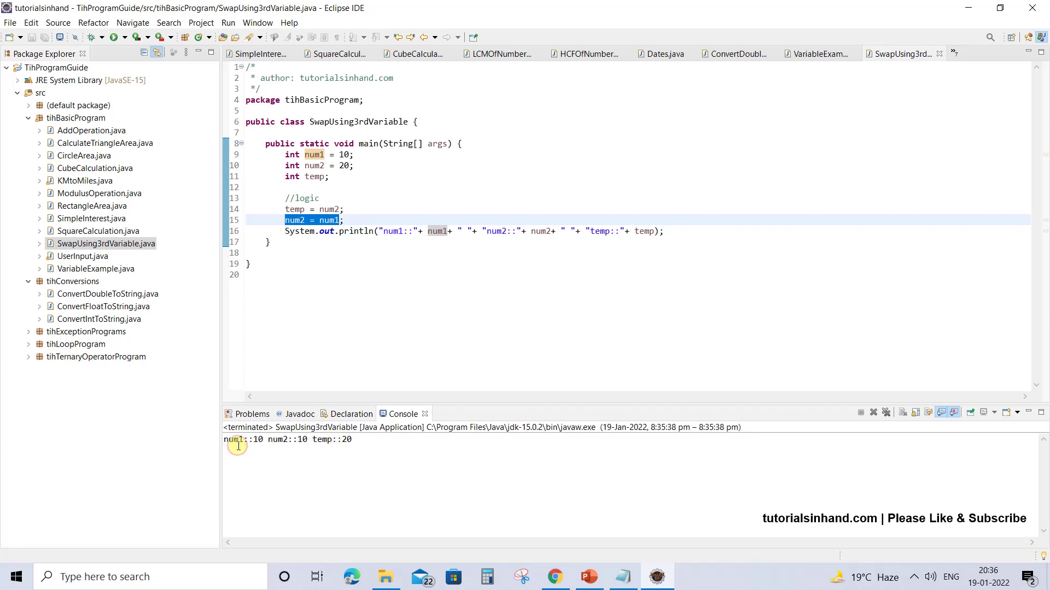
{"action": "left_click", "coordinate": [343, 221]}
{"action": "key", "text": "Return"}
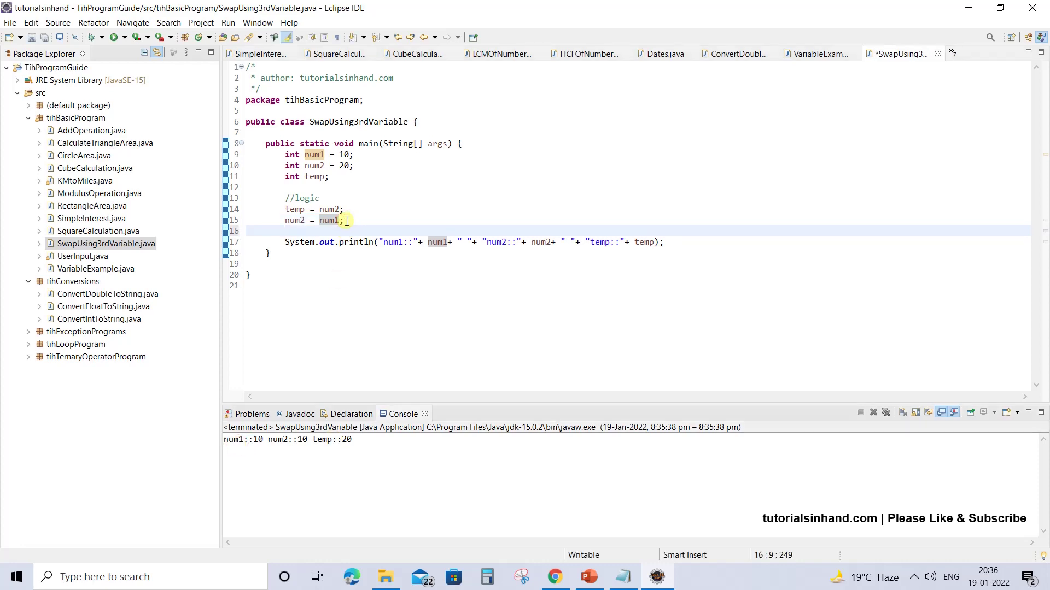
{"action": "type", "text": "num1 = temp;"}
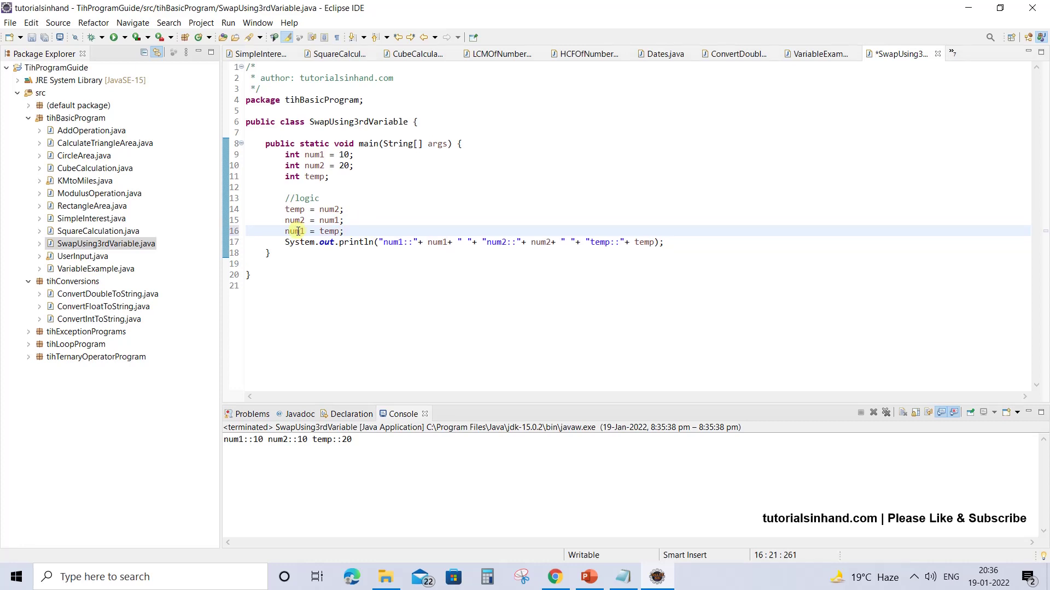
{"action": "double_click", "coordinate": [297, 231]}
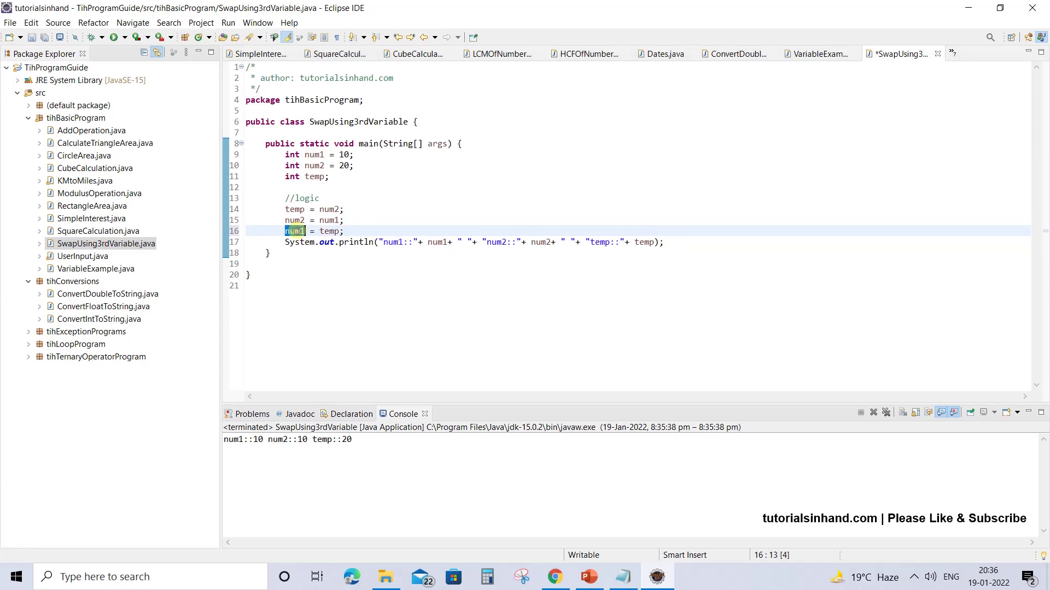
{"action": "double_click", "coordinate": [258, 441]}
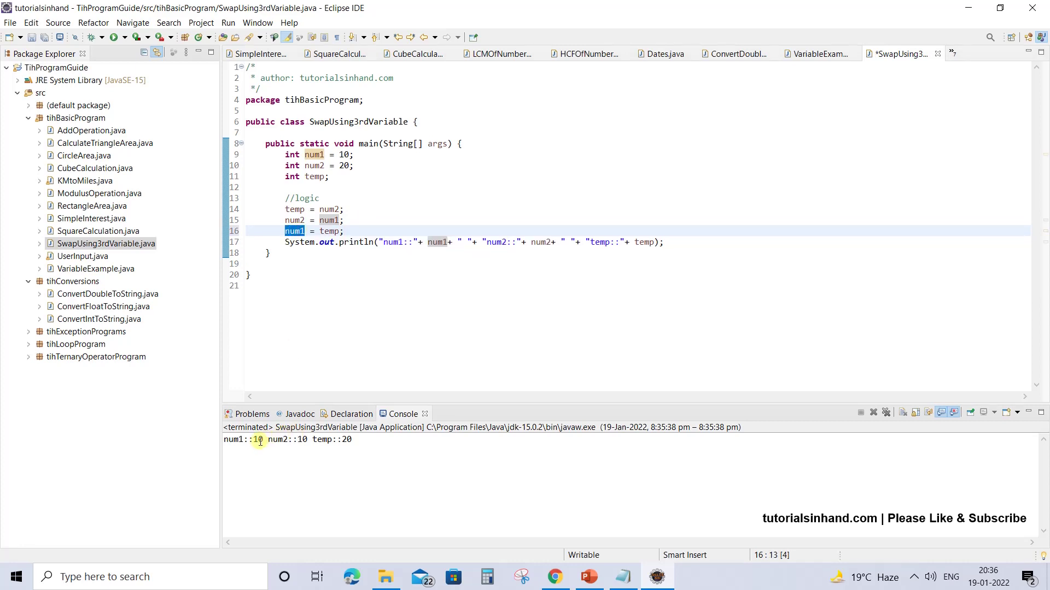
{"action": "double_click", "coordinate": [345, 439]}
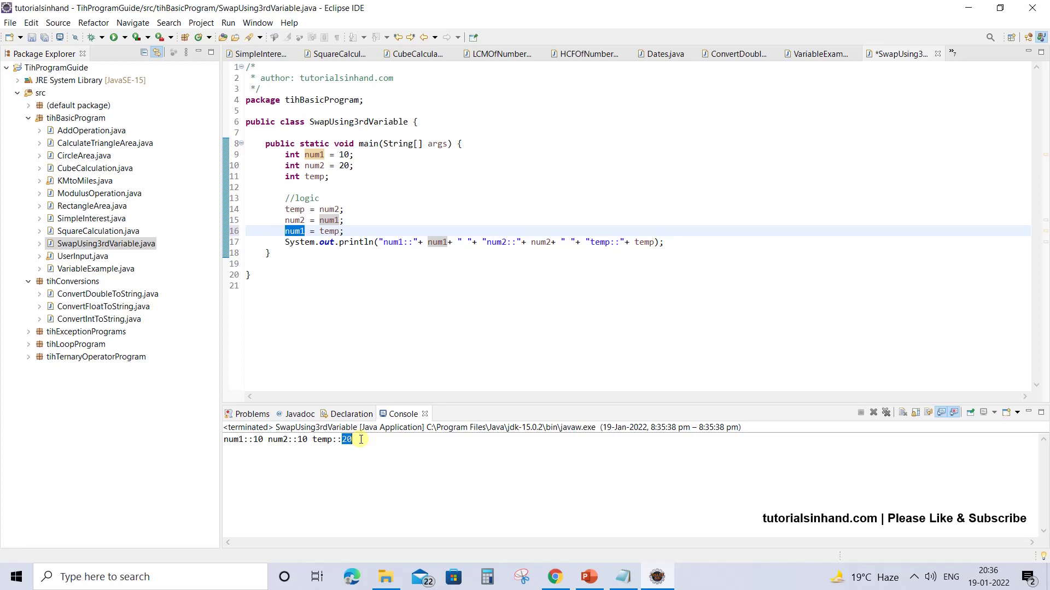
{"action": "left_click", "coordinate": [228, 23]}
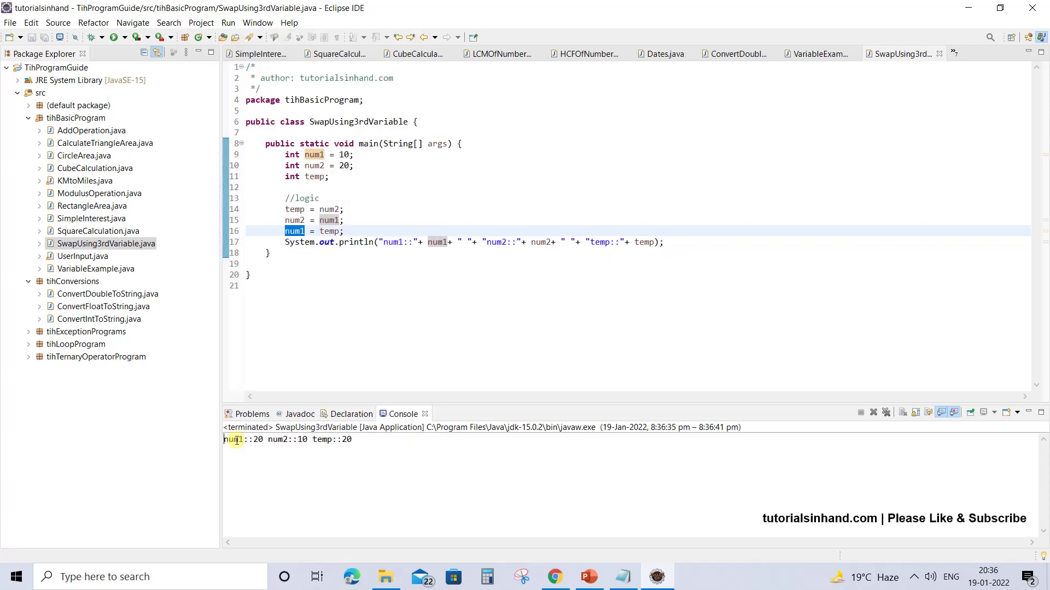
{"action": "left_click_drag", "start_coordinate": [223, 442], "coordinate": [307, 440]}
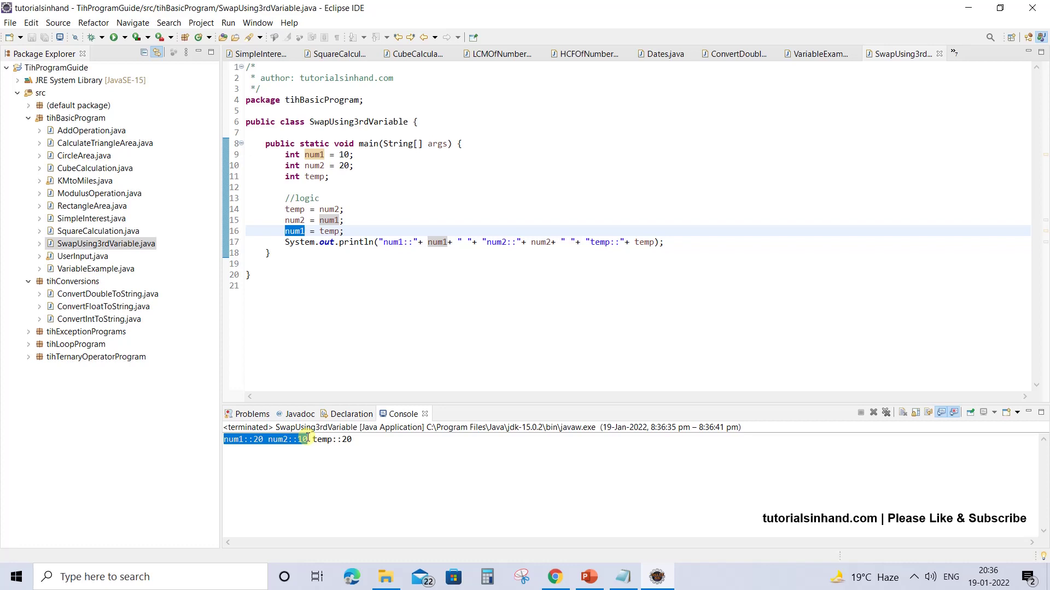
Step: Add println("Before swapping") right after the variable declarations
{"action": "left_click", "coordinate": [308, 441]}
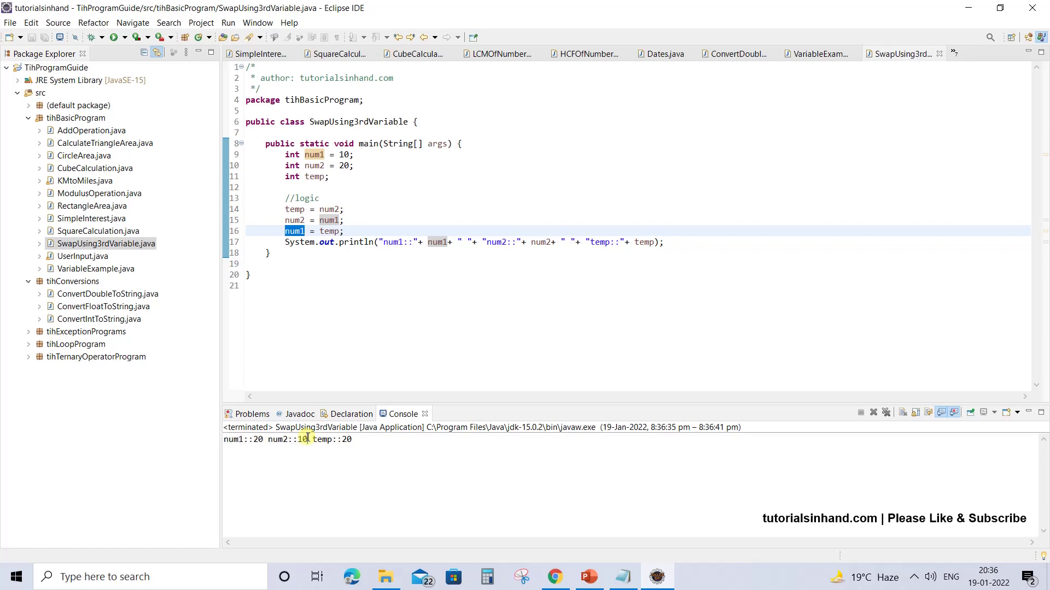
{"action": "left_click", "coordinate": [293, 184]}
{"action": "key", "text": "Return"}
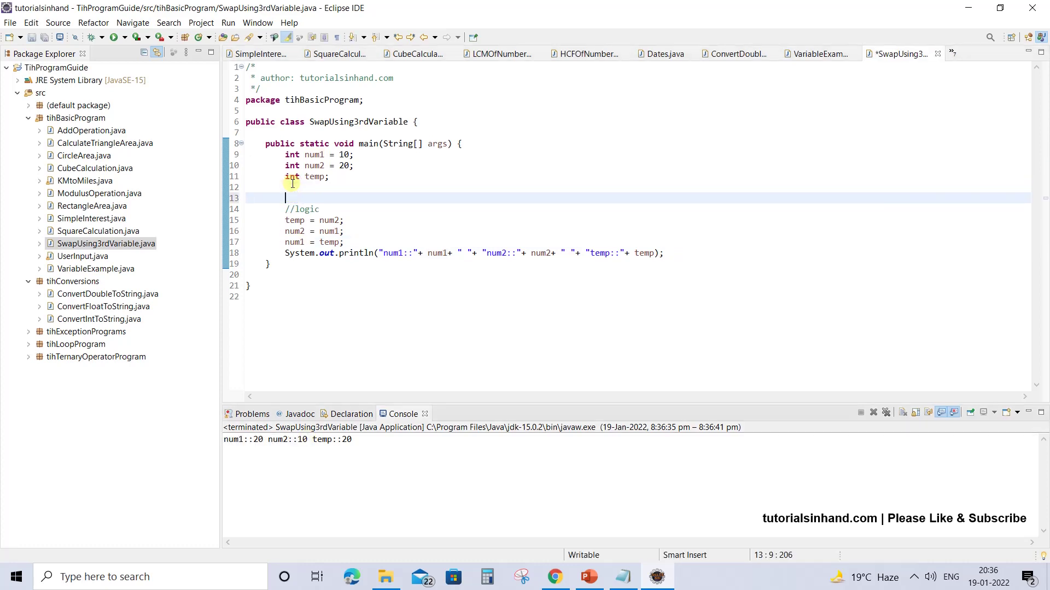
{"action": "type", "text": "Syso"}
{"action": "key", "text": "ctrl+space"}
{"action": "type", "text": "\"Befor"}
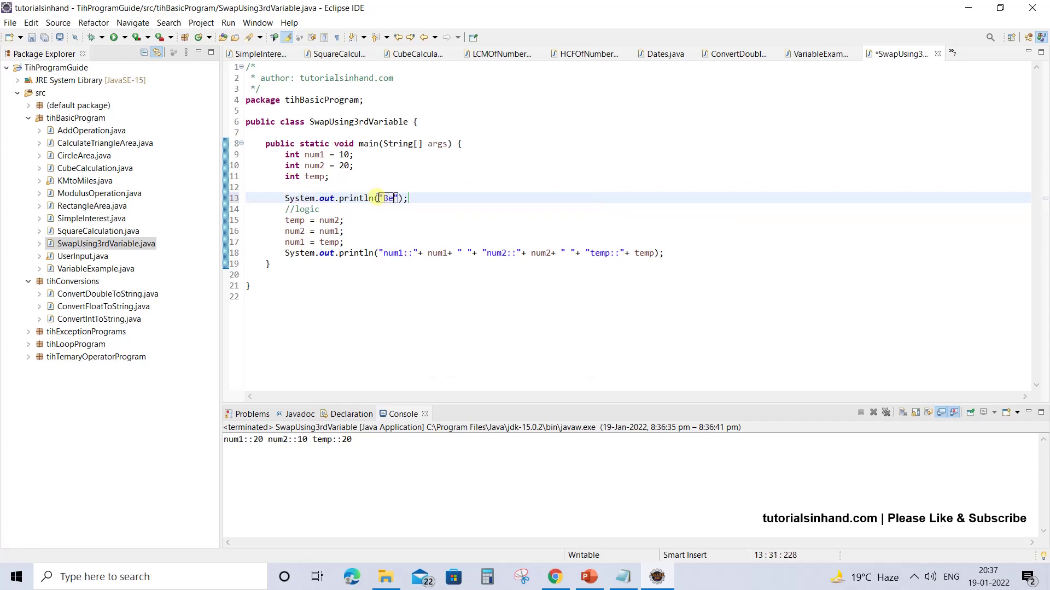
{"action": "type", "text": "e swapping"}
{"action": "key", "text": "End"}
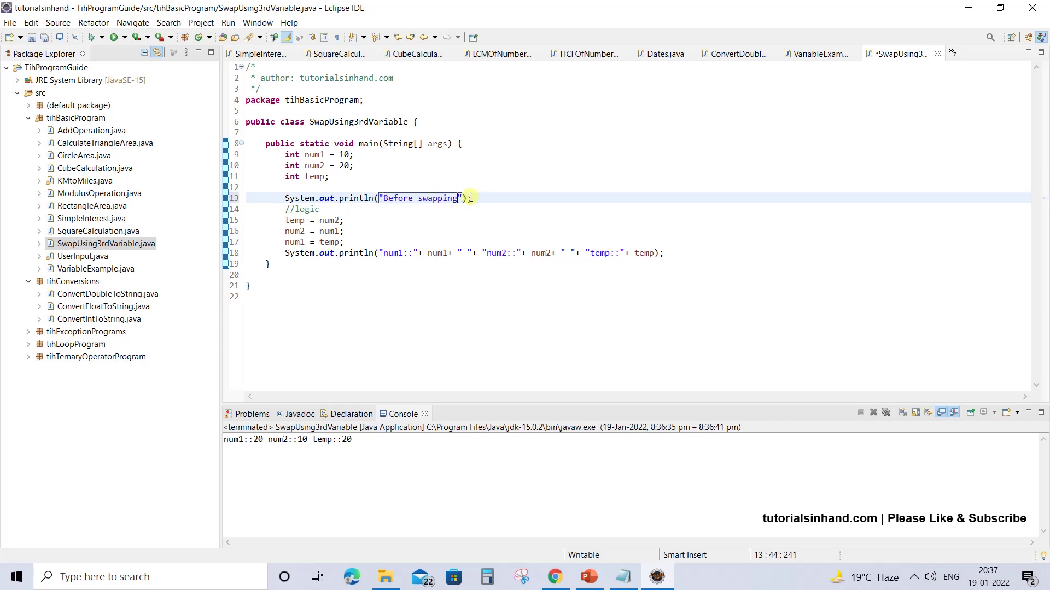
{"action": "key", "text": "Return"}
Step: Copy the num1/num2 println and paste it below the Before swapping line
{"action": "left_click", "coordinate": [284, 263]}
{"action": "left_click", "coordinate": [560, 264], "text": "shift"}
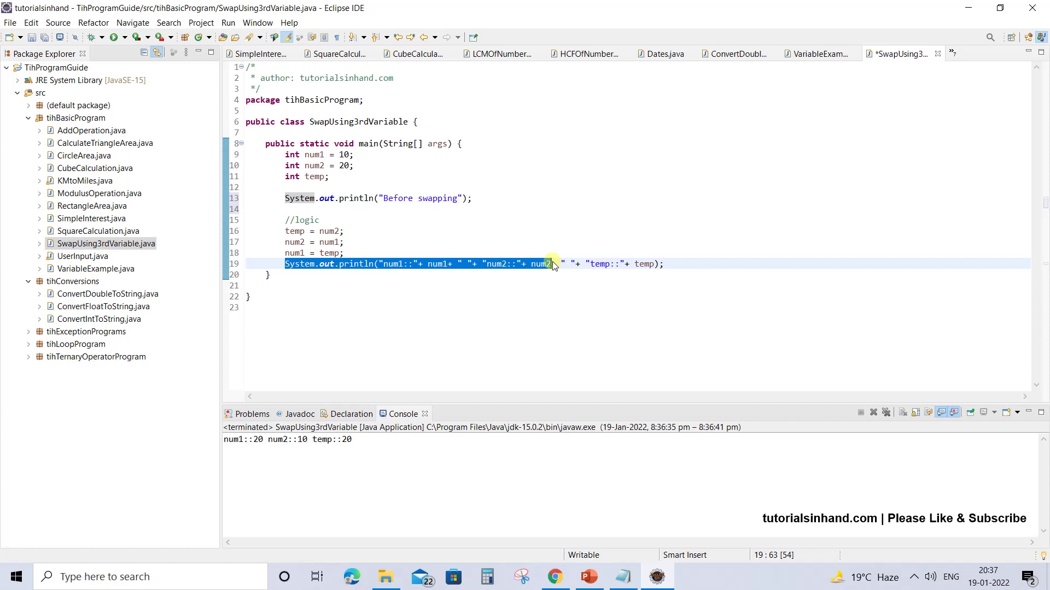
{"action": "left_click", "coordinate": [302, 187]}
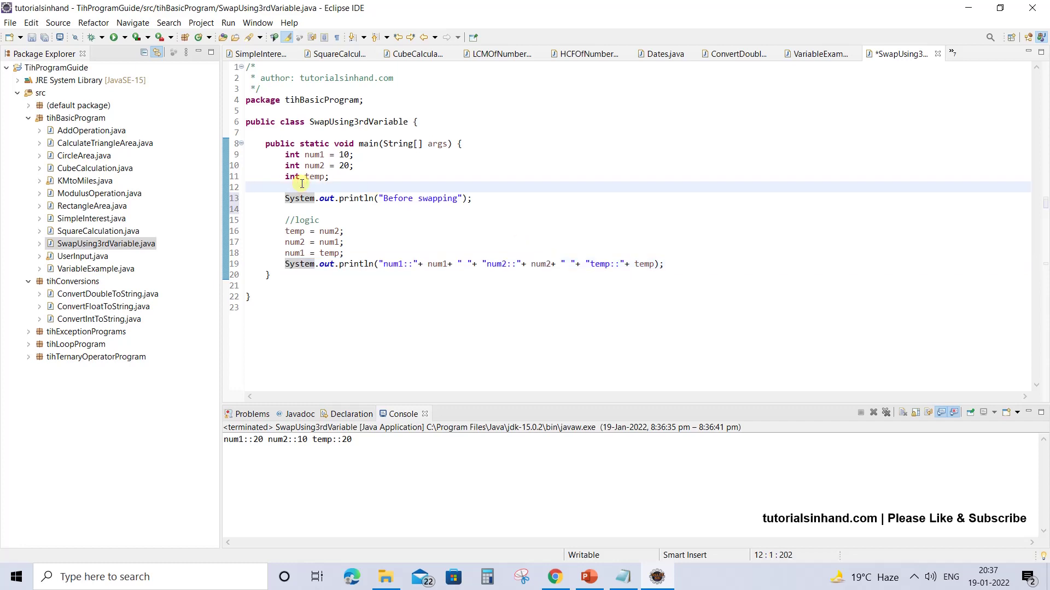
{"action": "left_click", "coordinate": [297, 210]}
{"action": "type", "text": "System.out.println(\"num1::\"+ num1+ \" \"+ \"num2::\"+ num2"}
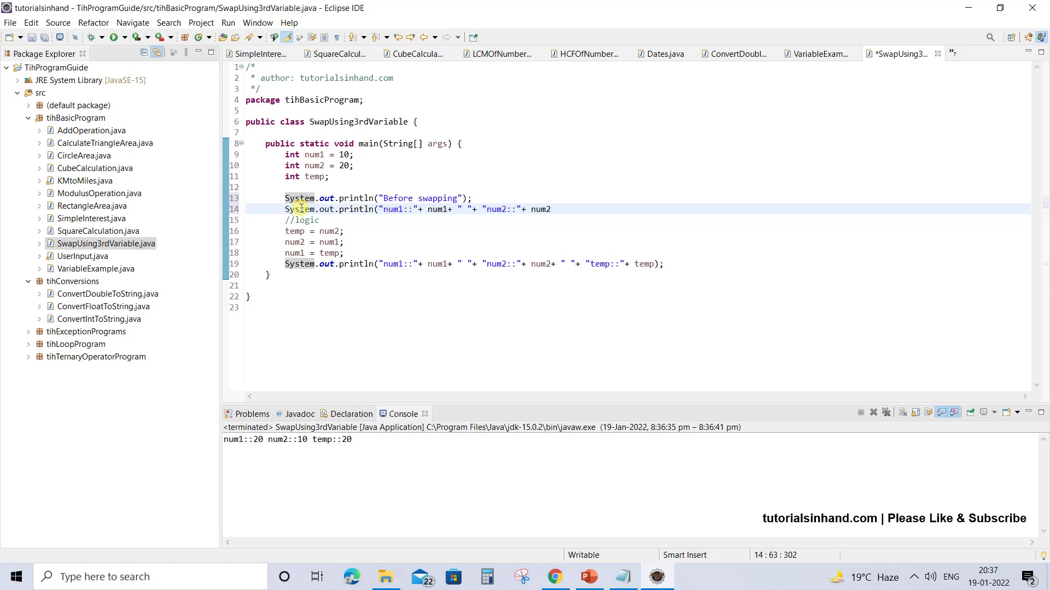
{"action": "left_click", "coordinate": [553, 209]}
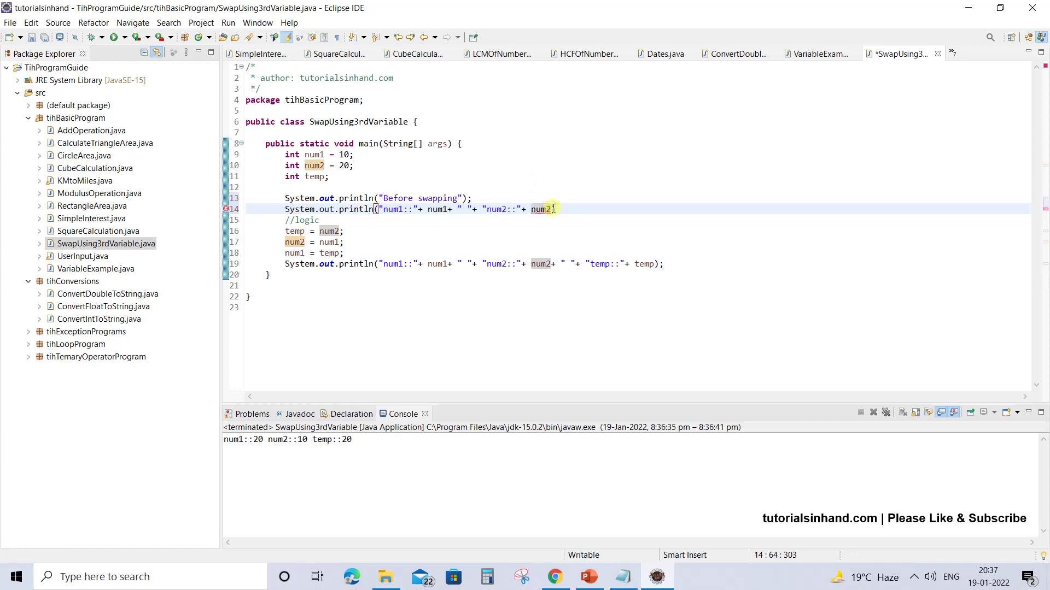
{"action": "type", "text": ");"}
{"action": "key", "text": "Return"}
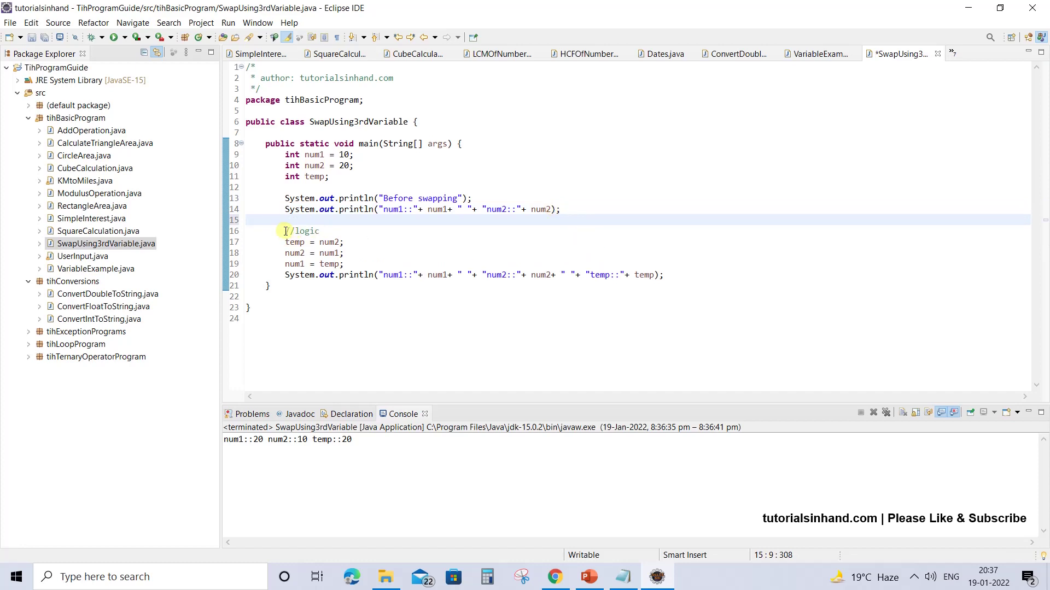
Step: Copy the Before swapping println below the swap logic and change it to After swapping
{"action": "left_click_drag", "start_coordinate": [285, 230], "coordinate": [351, 263]}
{"action": "left_click", "coordinate": [351, 263]}
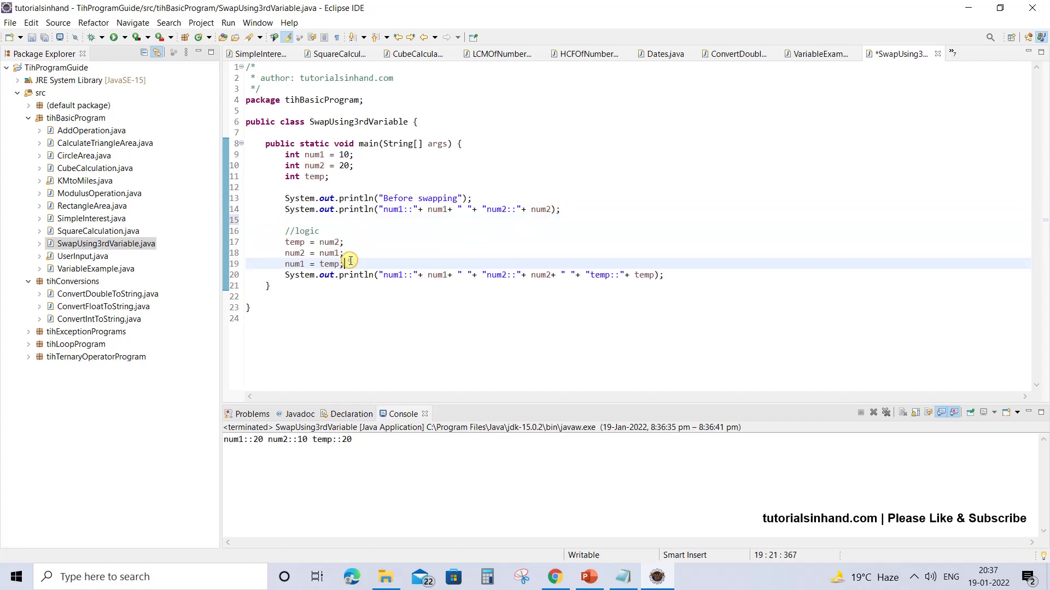
{"action": "left_click", "coordinate": [285, 199]}
{"action": "left_click_drag", "start_coordinate": [285, 198], "coordinate": [472, 198]}
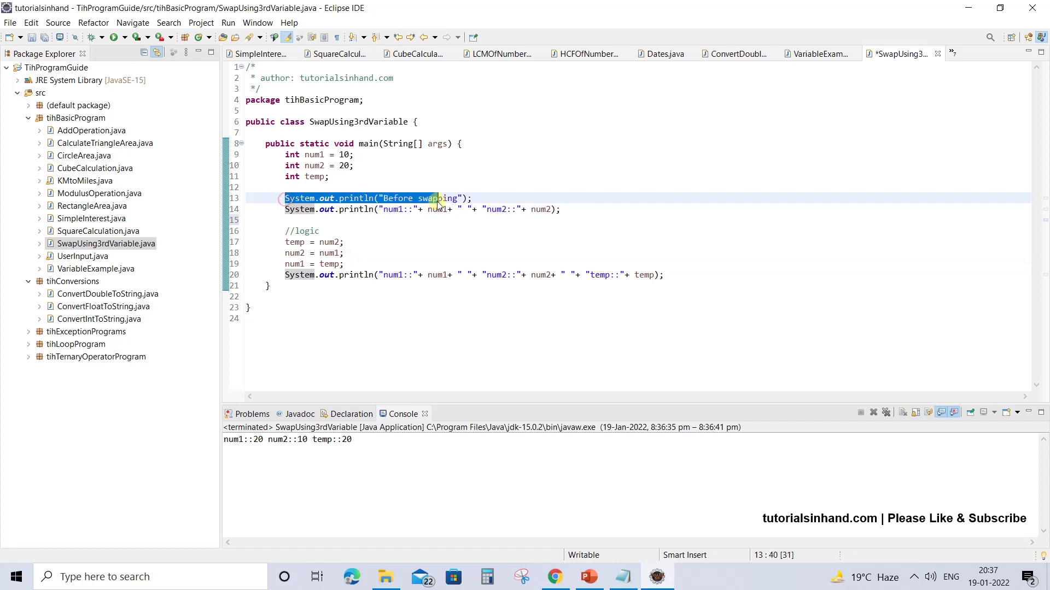
{"action": "left_click", "coordinate": [368, 263]}
{"action": "key", "text": "Return"}
{"action": "type", "text": "System.out.println(\"Before swapping\");"}
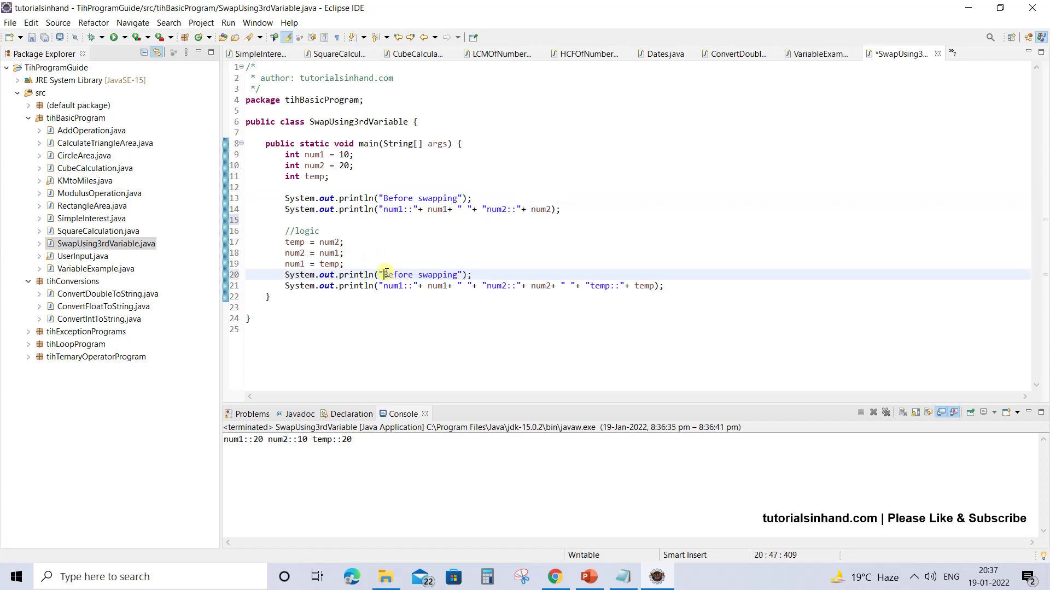
{"action": "double_click", "coordinate": [402, 275]}
{"action": "type", "text": "After"}
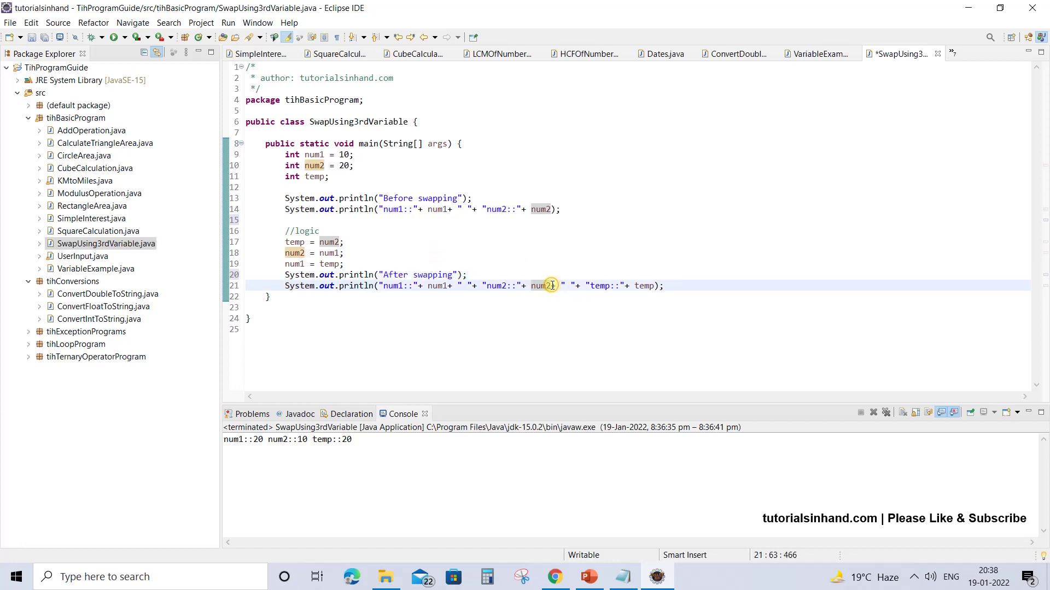
Step: Delete the temp part from the final println and save the file
{"action": "left_click_drag", "start_coordinate": [553, 286], "coordinate": [659, 286]}
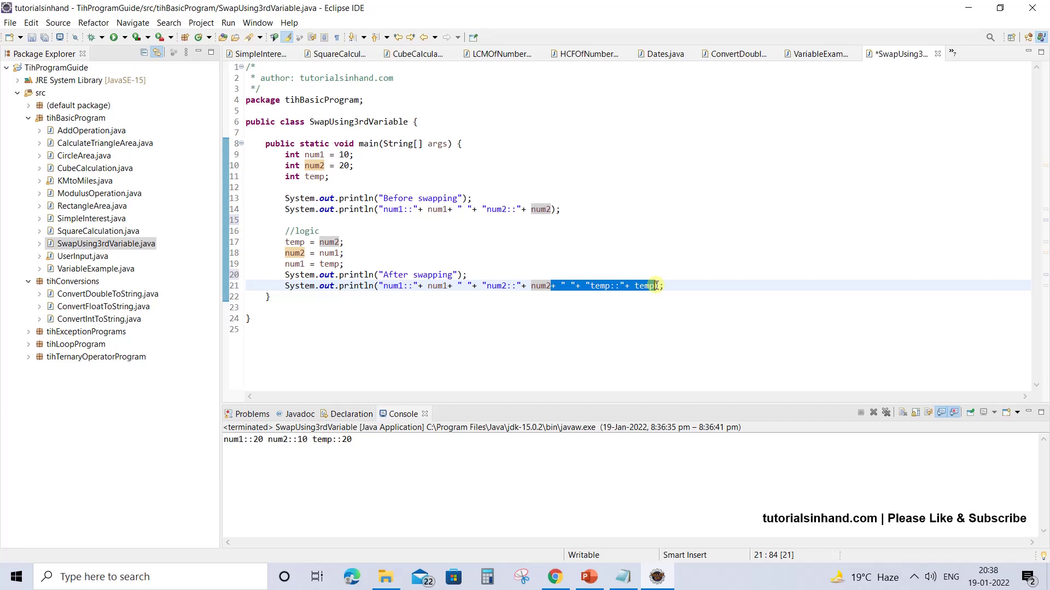
{"action": "key", "text": "BackSpace"}
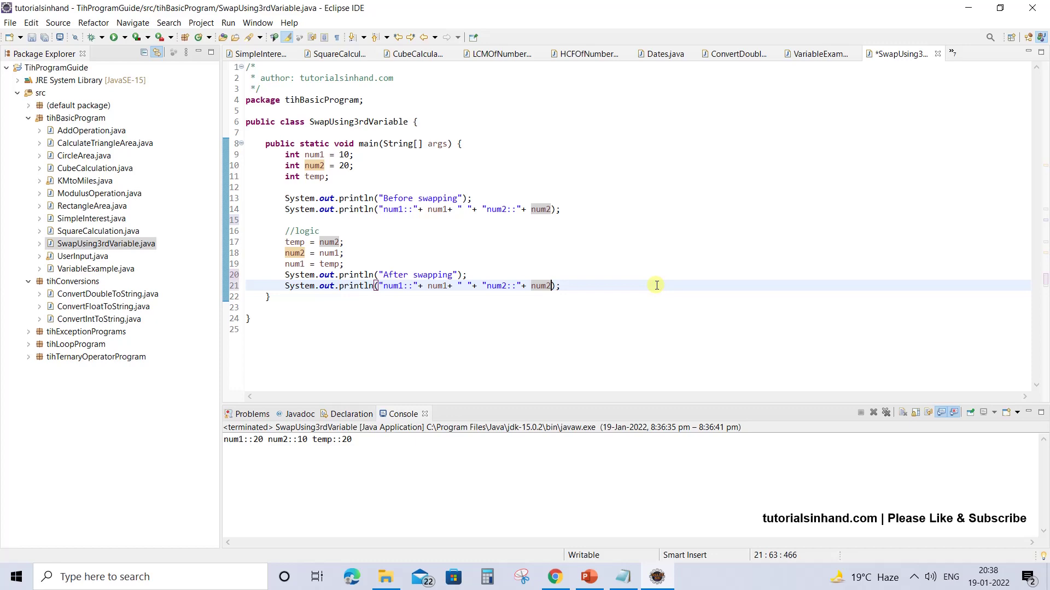
{"action": "key", "text": "ctrl+s"}
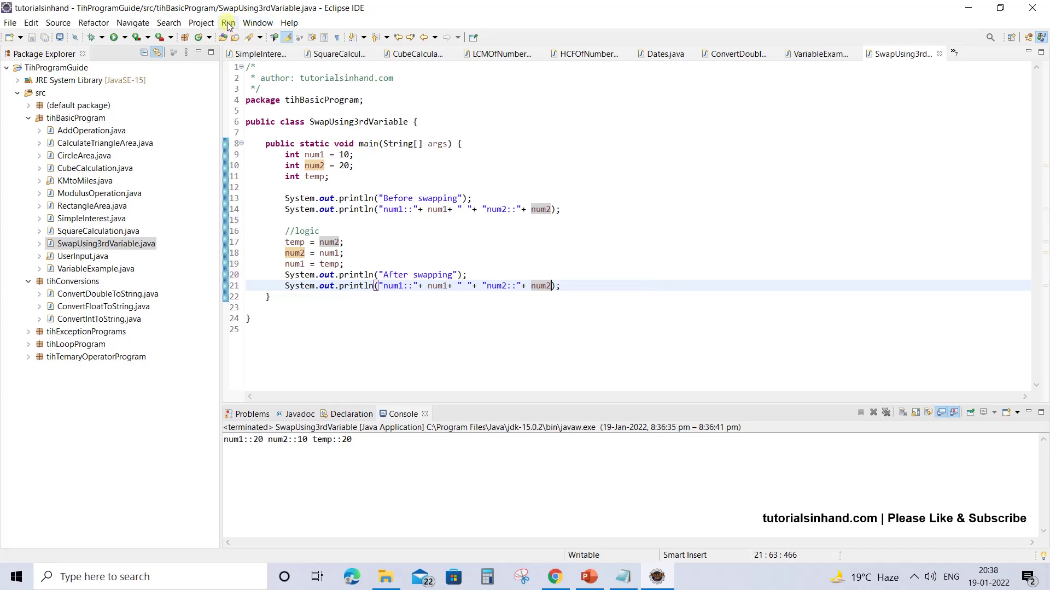
Step: Run the program and check output: before num1::10 num2::20, after num1::20 num2::10
{"action": "left_click", "coordinate": [228, 22]}
{"action": "left_click", "coordinate": [250, 36]}
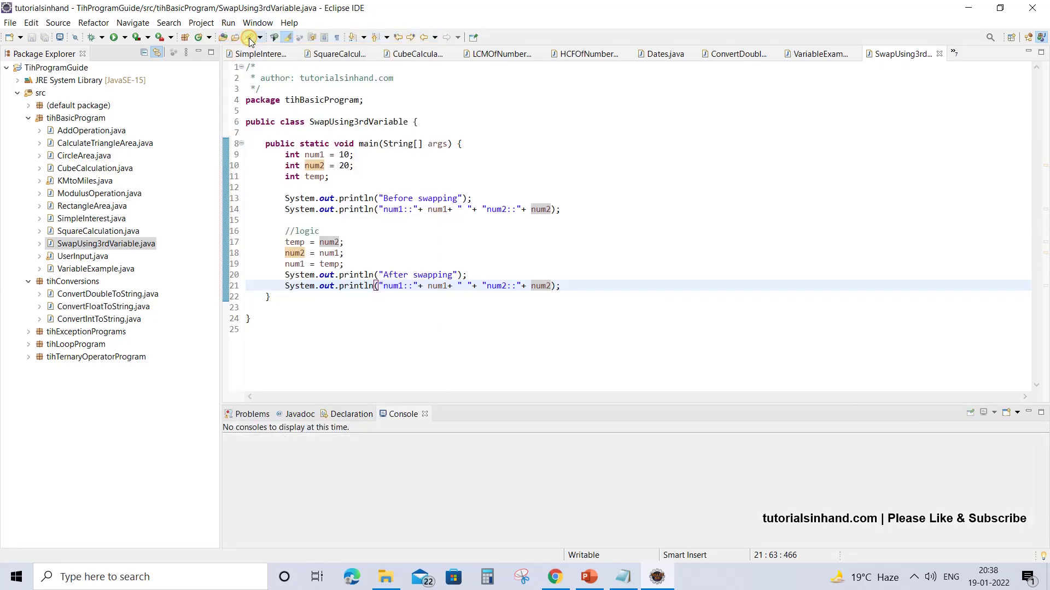
{"action": "left_click_drag", "start_coordinate": [223, 440], "coordinate": [312, 450]}
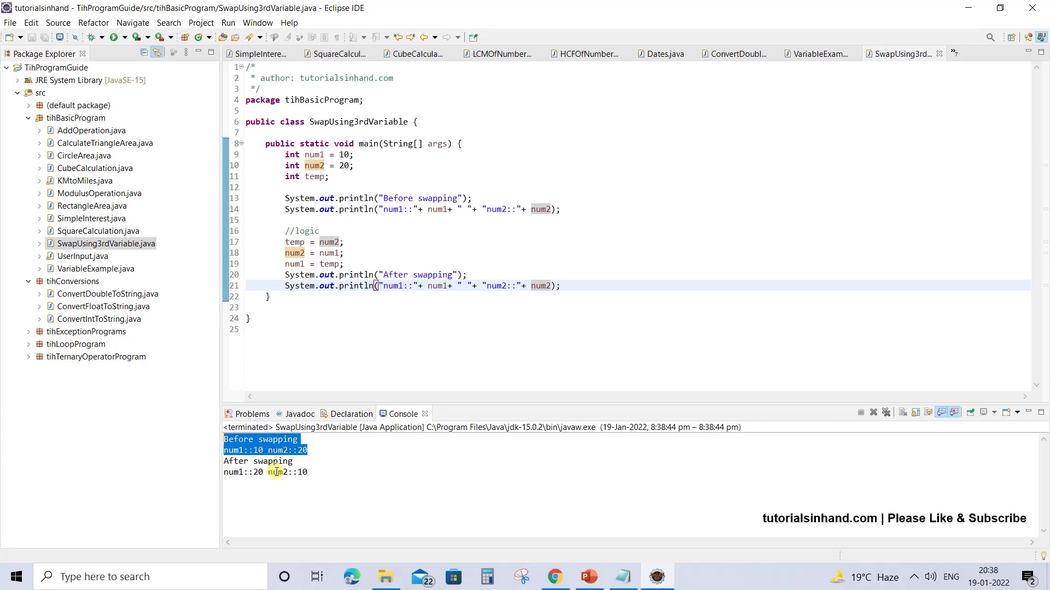
{"action": "left_click_drag", "start_coordinate": [308, 472], "coordinate": [222, 474]}
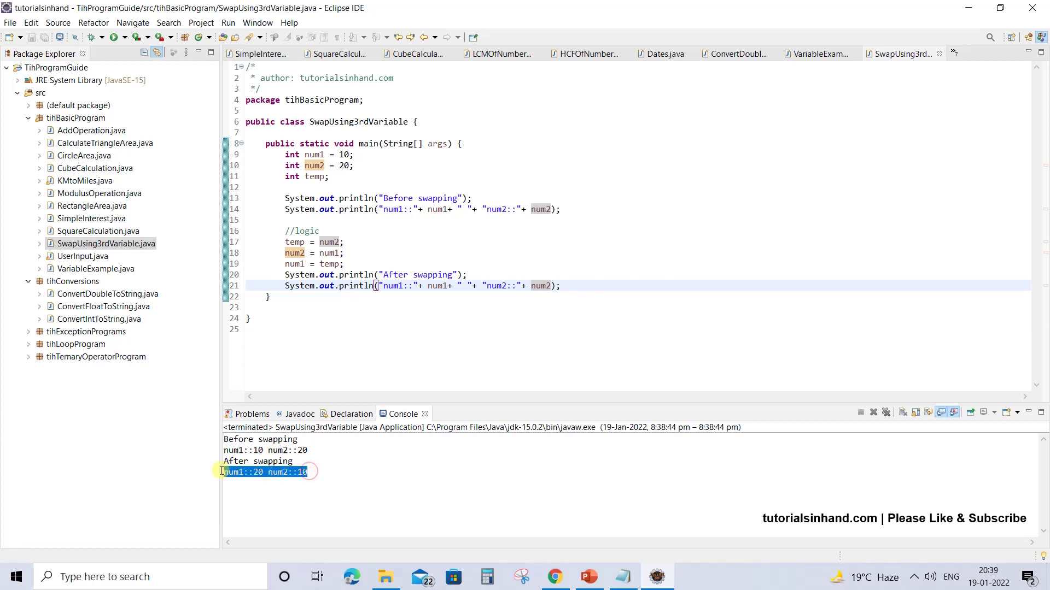
{"action": "left_click", "coordinate": [256, 318]}
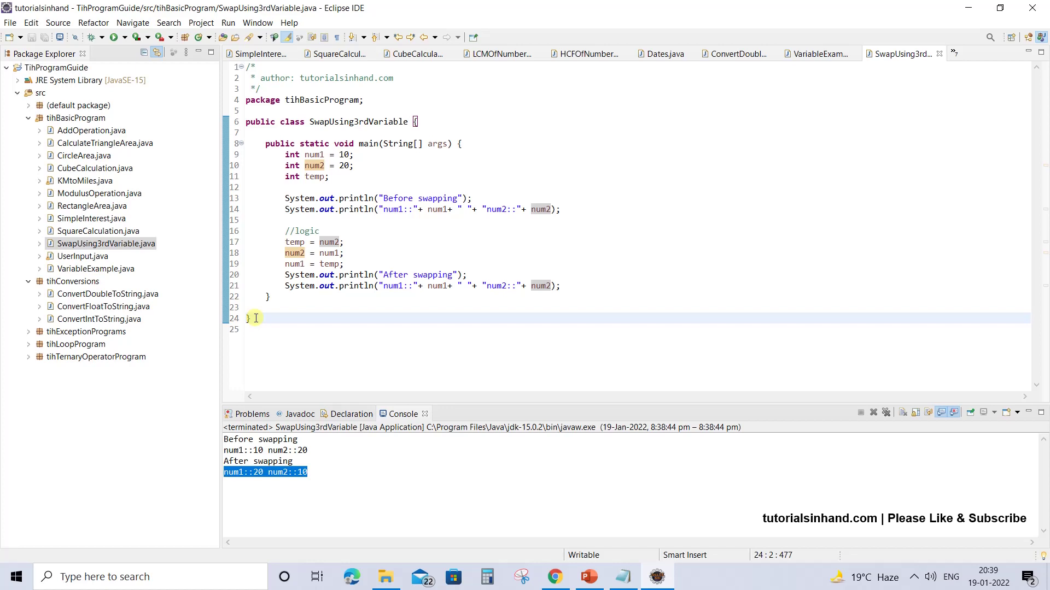
{"action": "double_click", "coordinate": [312, 177]}
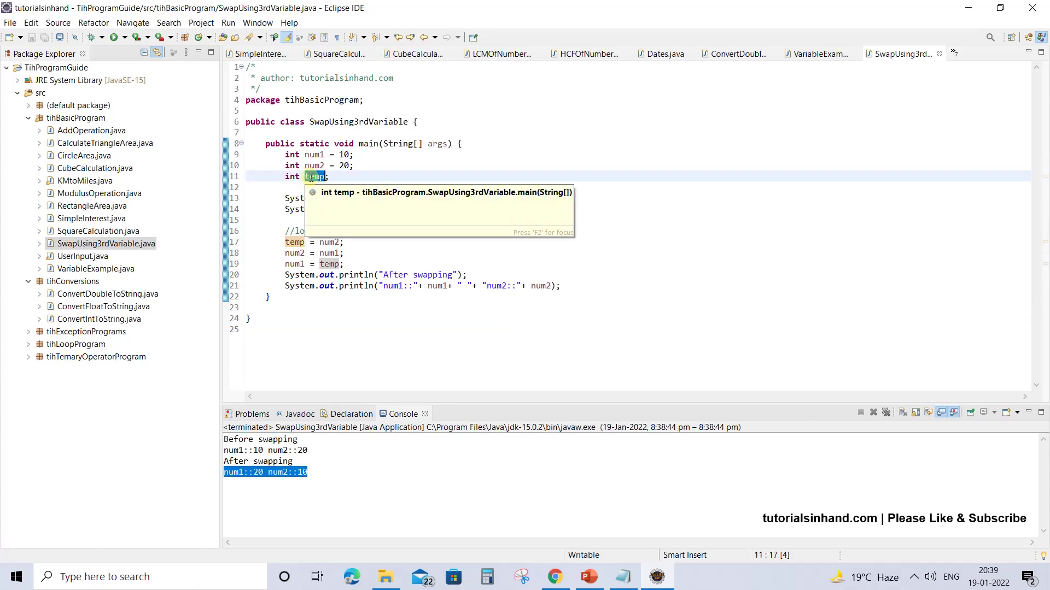